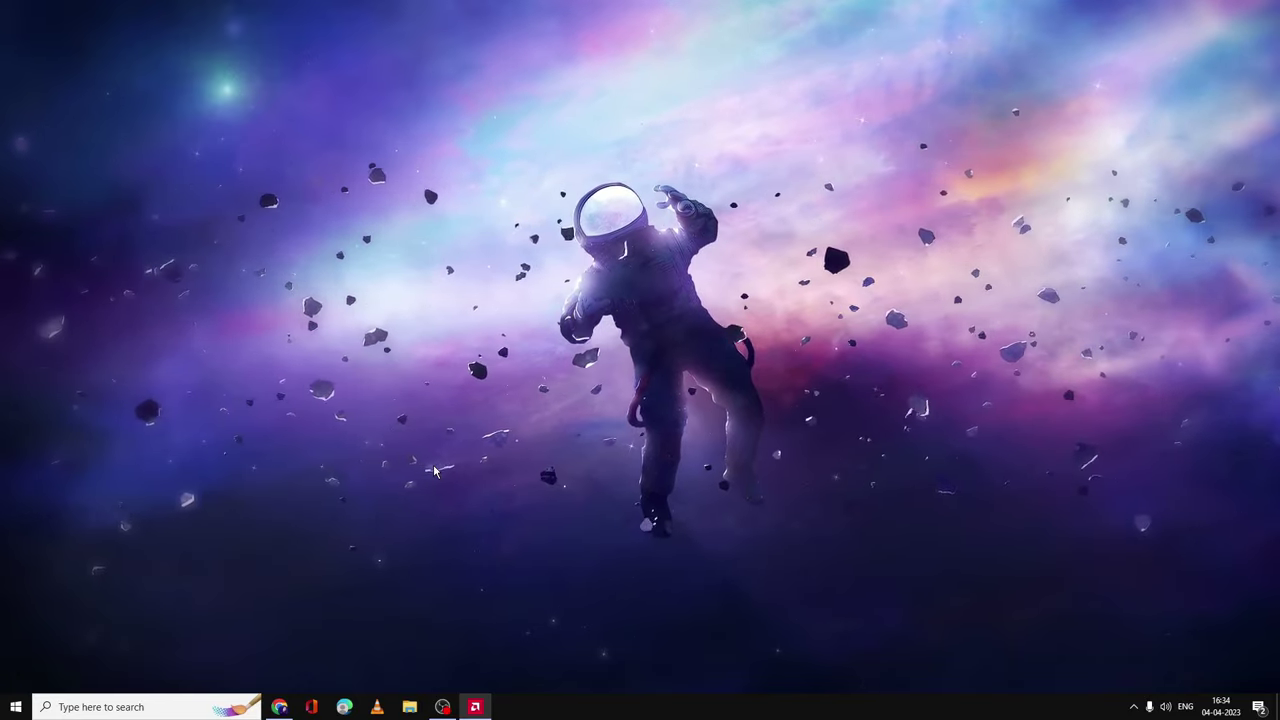
Open Task Manager's Details list and scroll down to RadeonSoftware.exe.
{"action": "right_click", "coordinate": [20, 703]}
{"action": "left_click", "coordinate": [123, 455]}
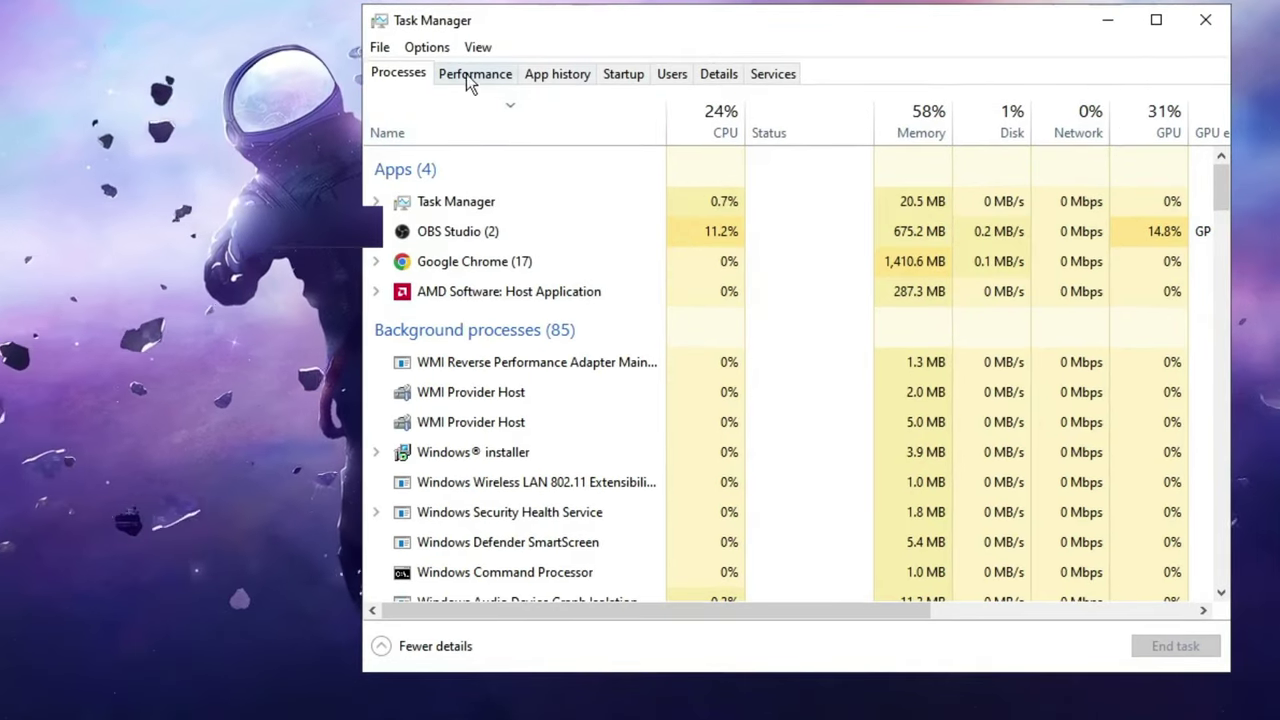
{"action": "left_click", "coordinate": [722, 80]}
{"action": "scroll", "coordinate": [530, 245], "scroll_direction": "down", "scroll_amount": 2}
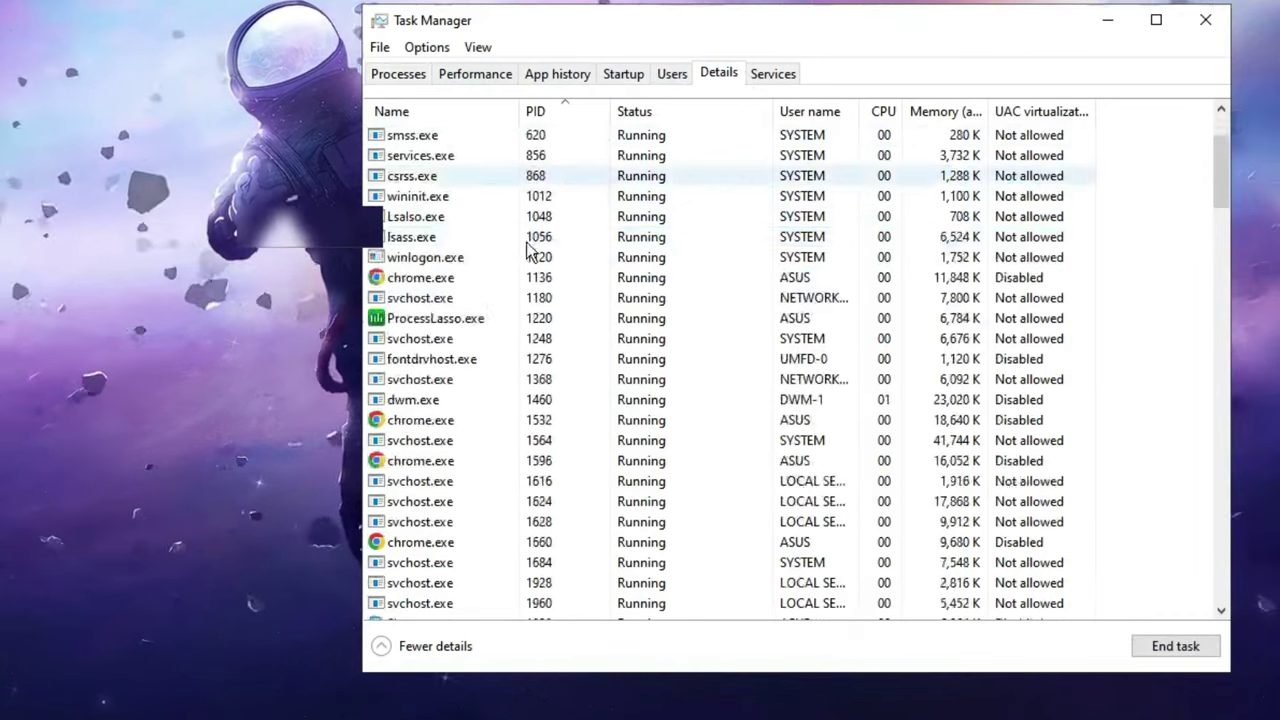
{"action": "scroll", "coordinate": [540, 251], "scroll_direction": "down", "scroll_amount": 3}
{"action": "scroll", "coordinate": [528, 257], "scroll_direction": "down", "scroll_amount": 2}
{"action": "scroll", "coordinate": [528, 257], "scroll_direction": "down", "scroll_amount": 2}
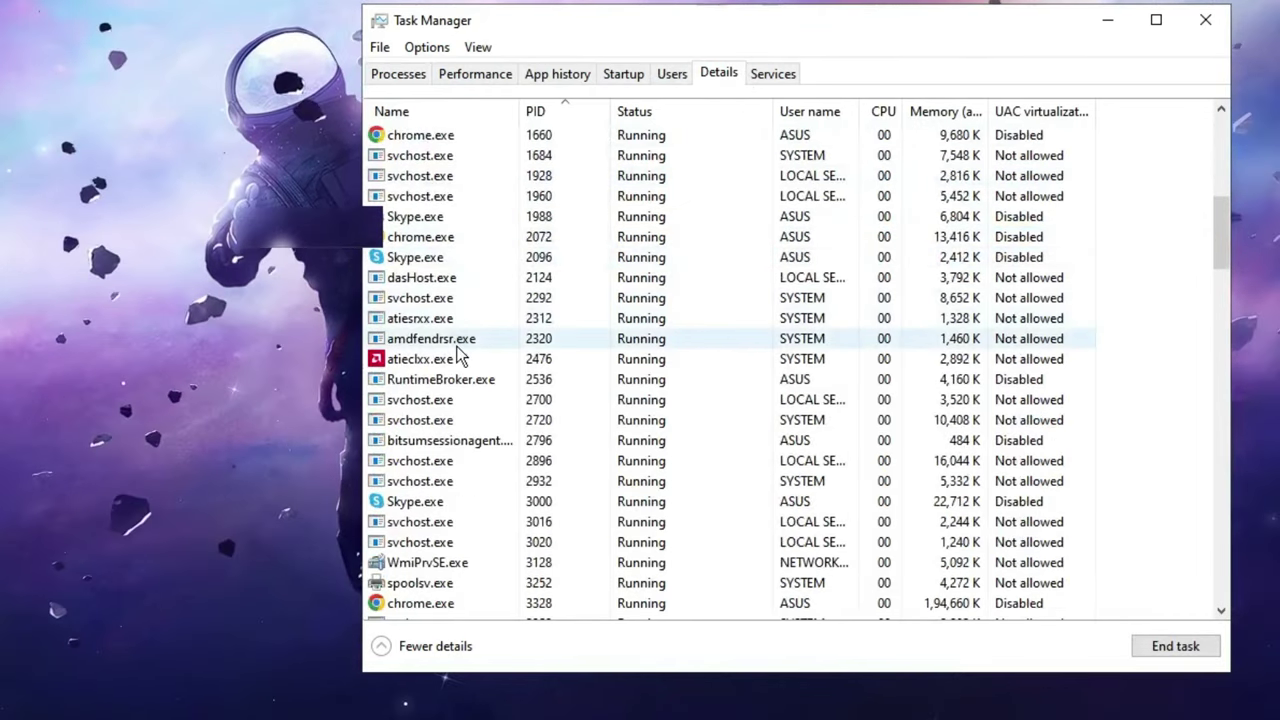
{"action": "scroll", "coordinate": [470, 340], "scroll_direction": "down", "scroll_amount": 3}
{"action": "scroll", "coordinate": [464, 347], "scroll_direction": "down", "scroll_amount": 10}
End the RadeonSoftware.exe process tree and confirm it.
{"action": "left_click", "coordinate": [421, 320]}
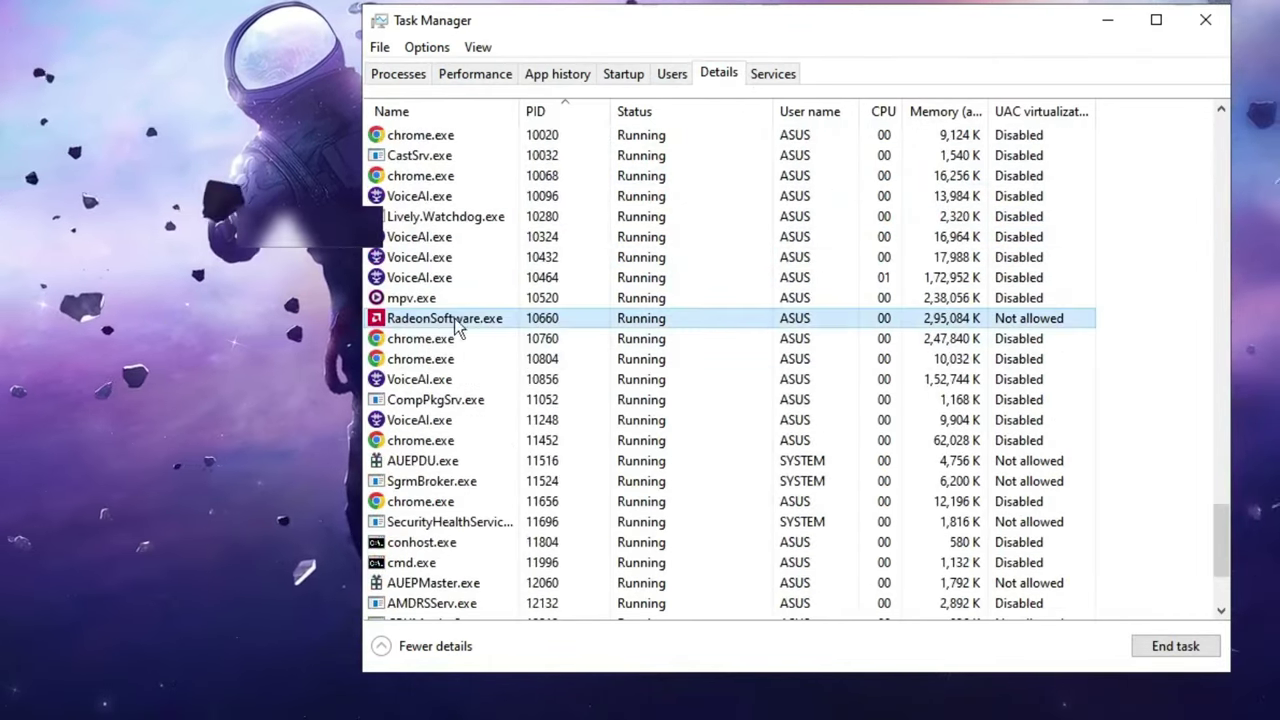
{"action": "right_click", "coordinate": [450, 318]}
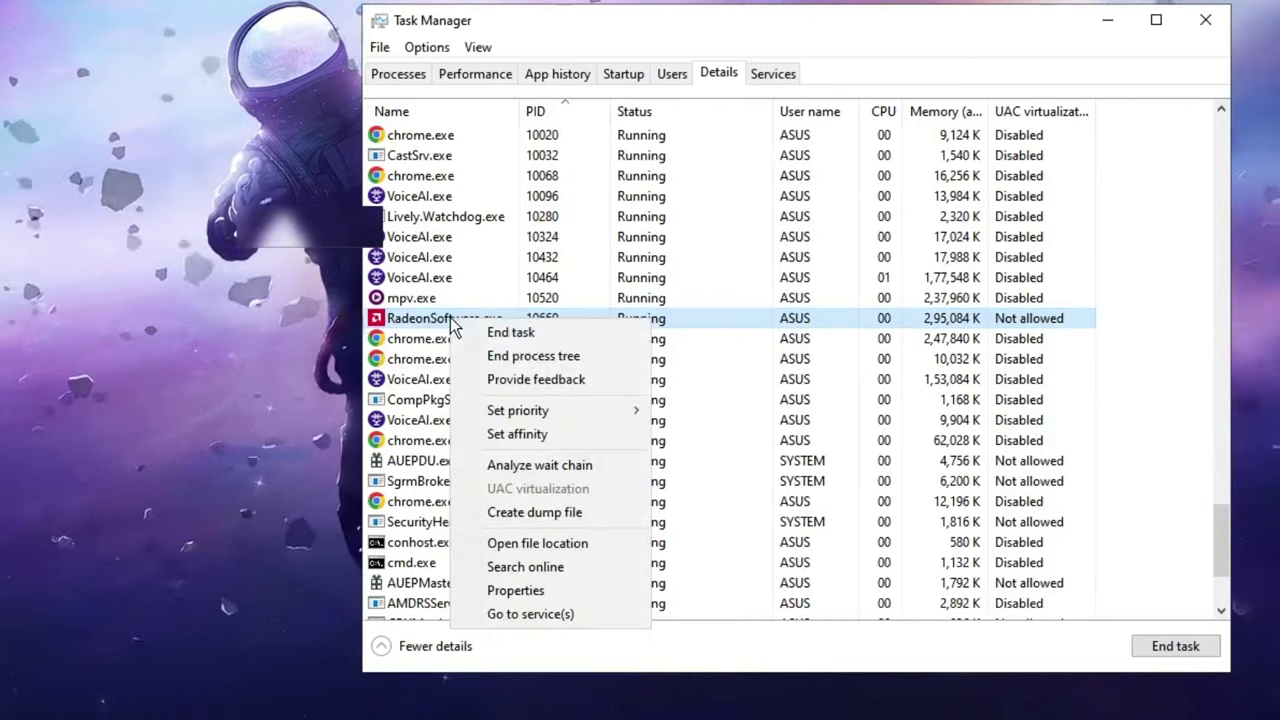
{"action": "left_click", "coordinate": [583, 358]}
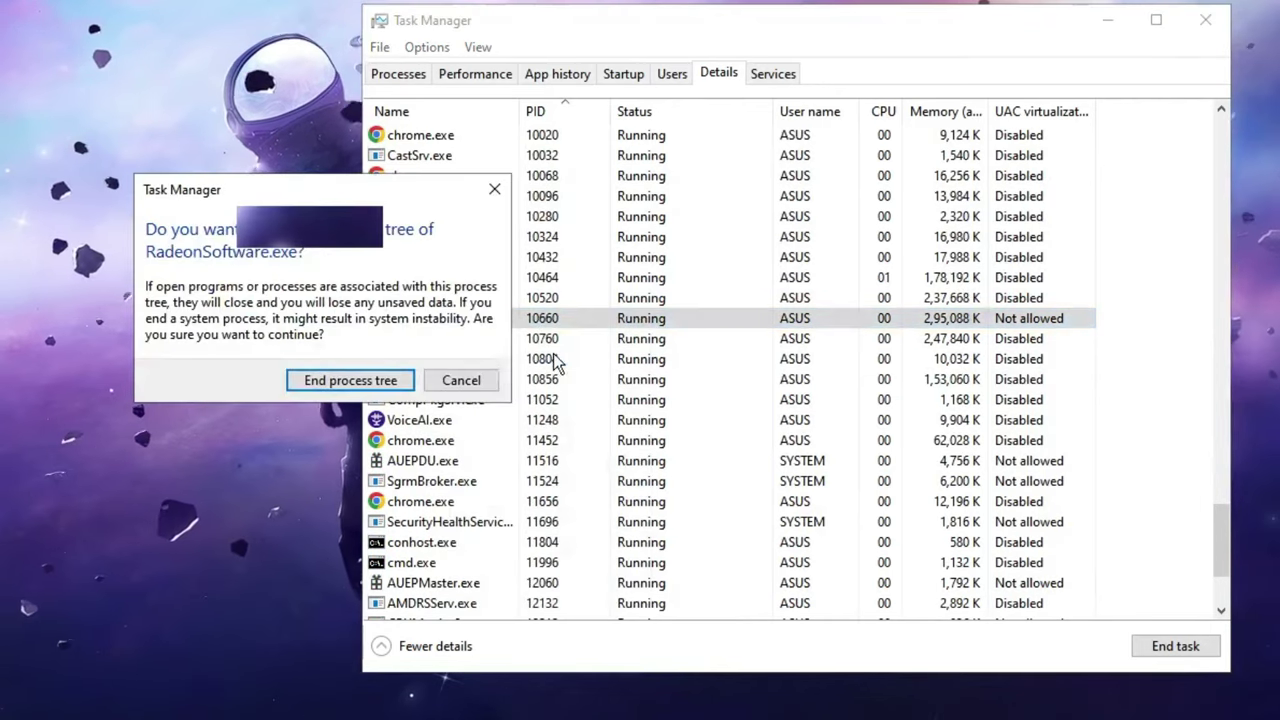
{"action": "left_click", "coordinate": [350, 380]}
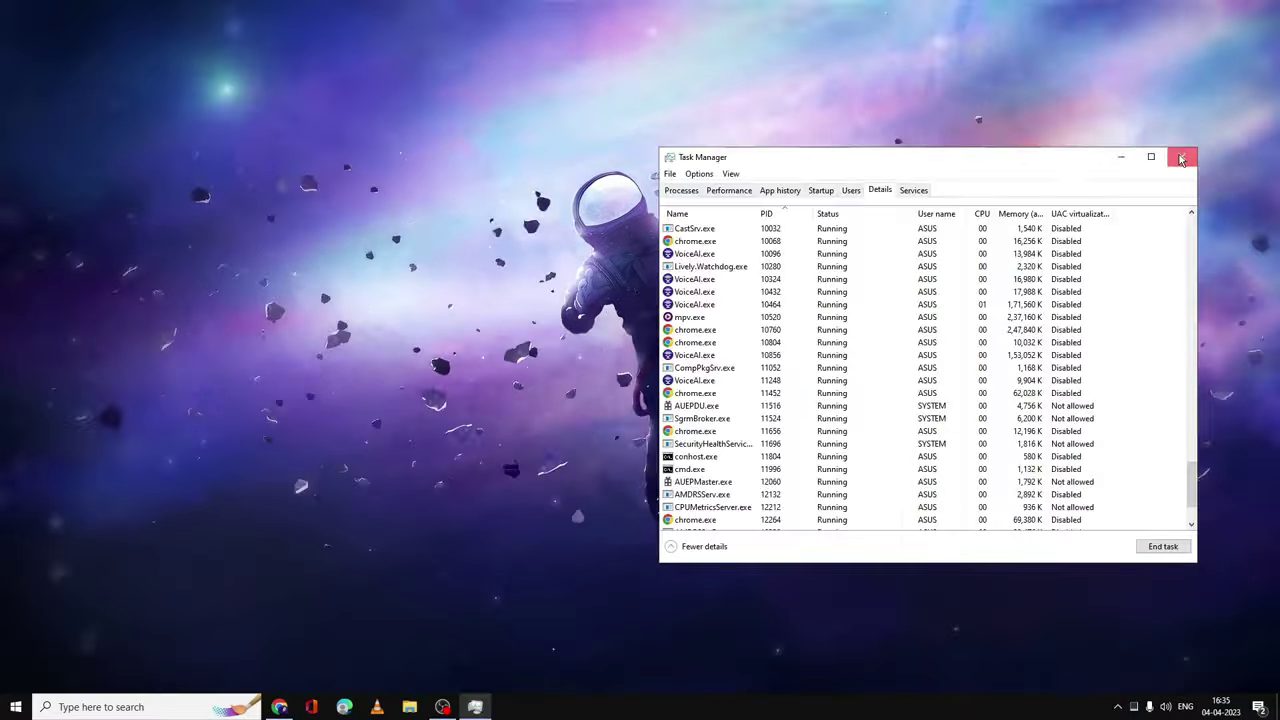
Close Task Manager and run %localappdata% from the Run dialog.
{"action": "left_click", "coordinate": [1205, 24]}
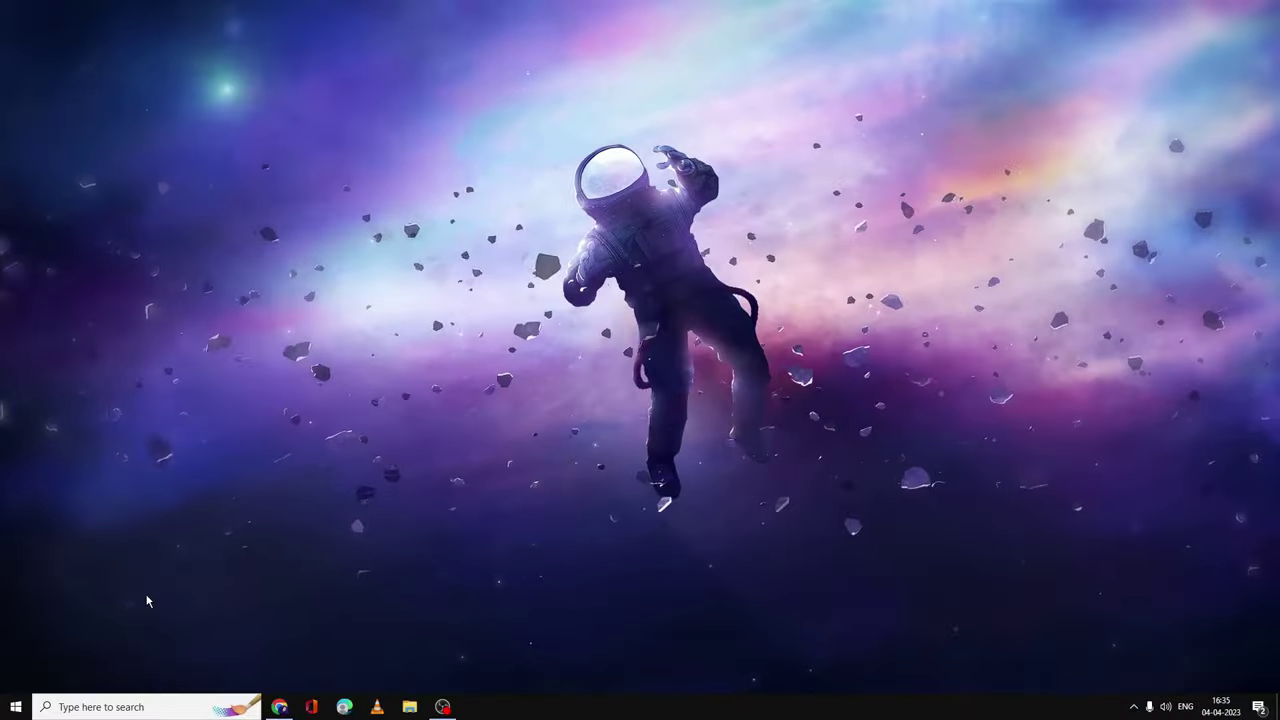
{"action": "right_click", "coordinate": [15, 706]}
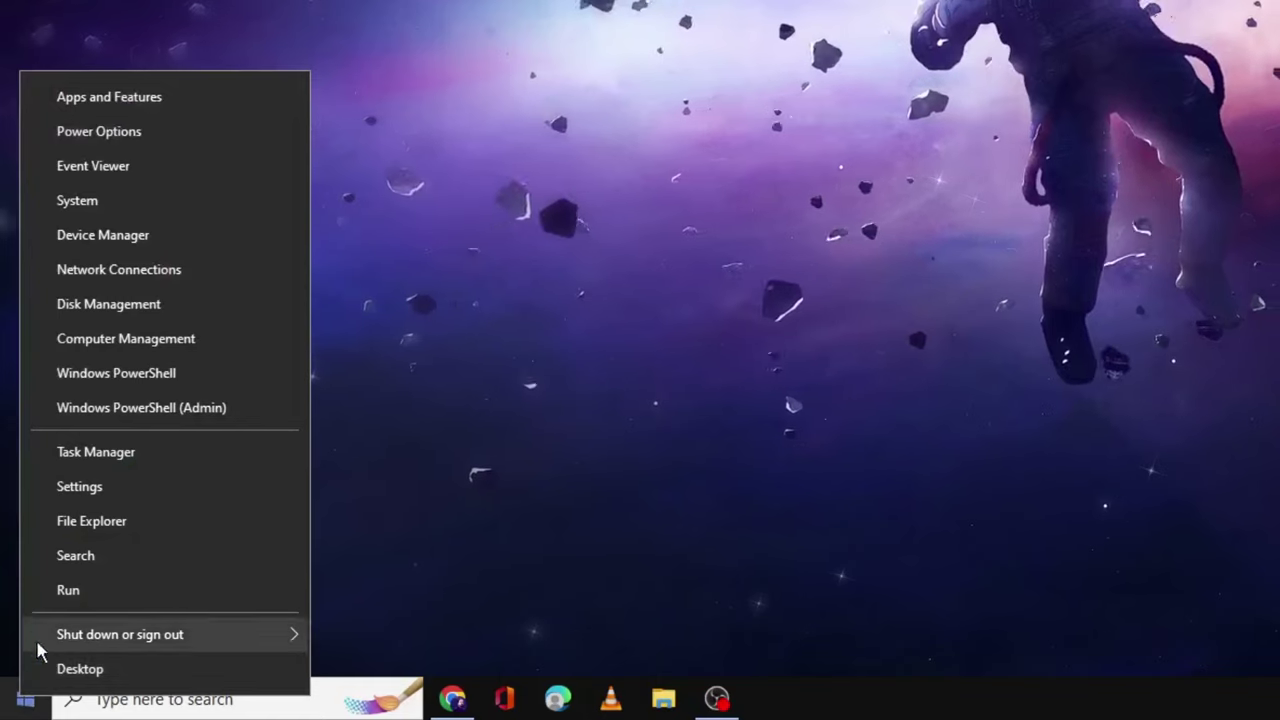
{"action": "left_click", "coordinate": [83, 592]}
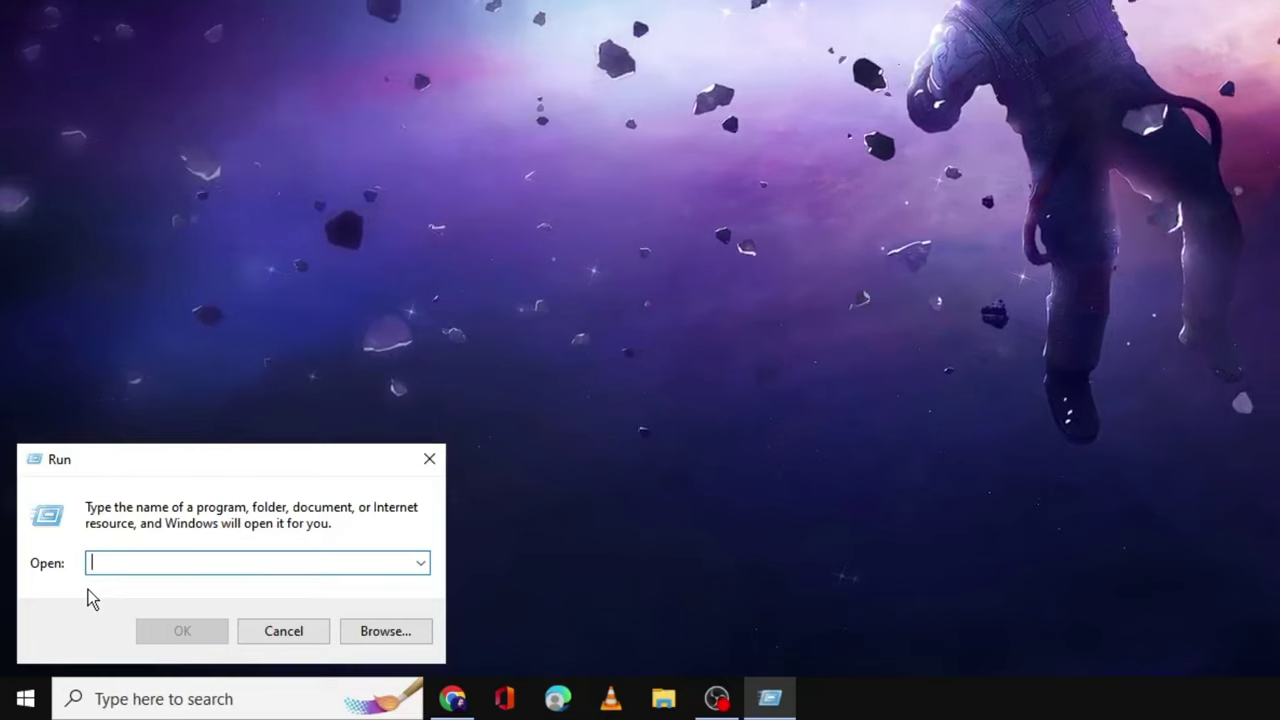
{"action": "type", "text": "%"}
{"action": "type", "text": "lo"}
{"action": "type", "text": "cal"}
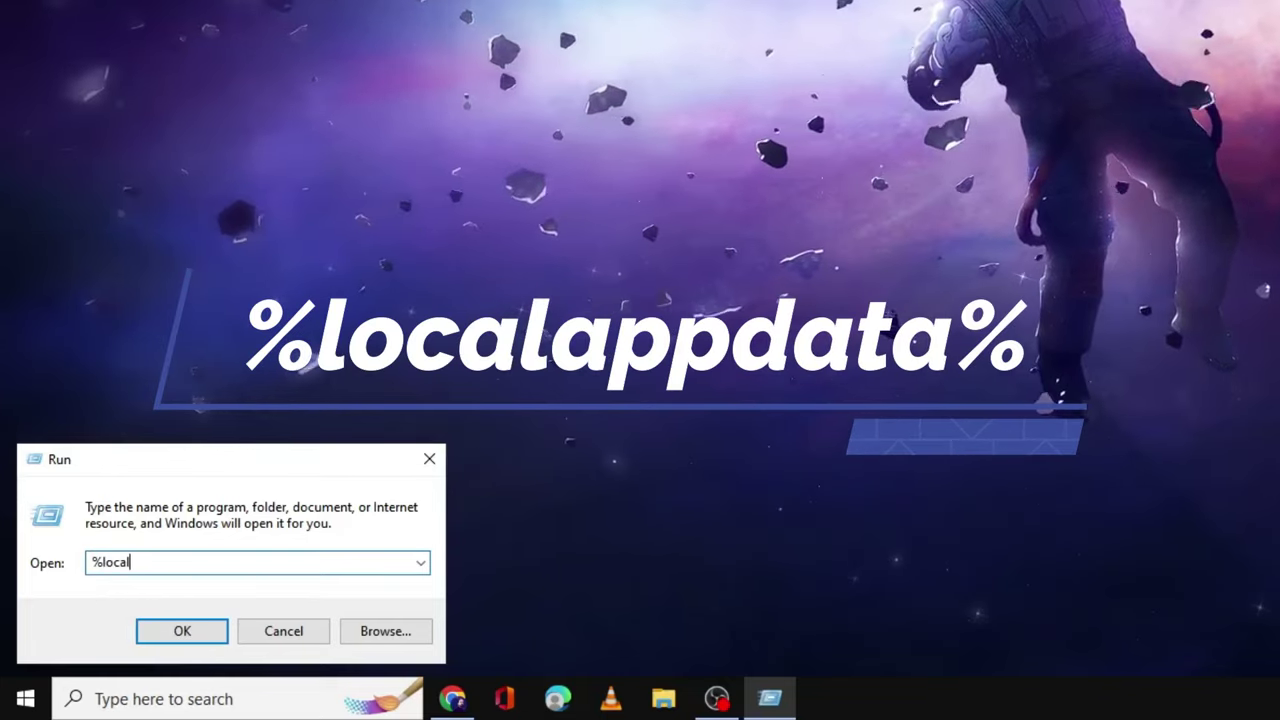
{"action": "type", "text": "appdata"}
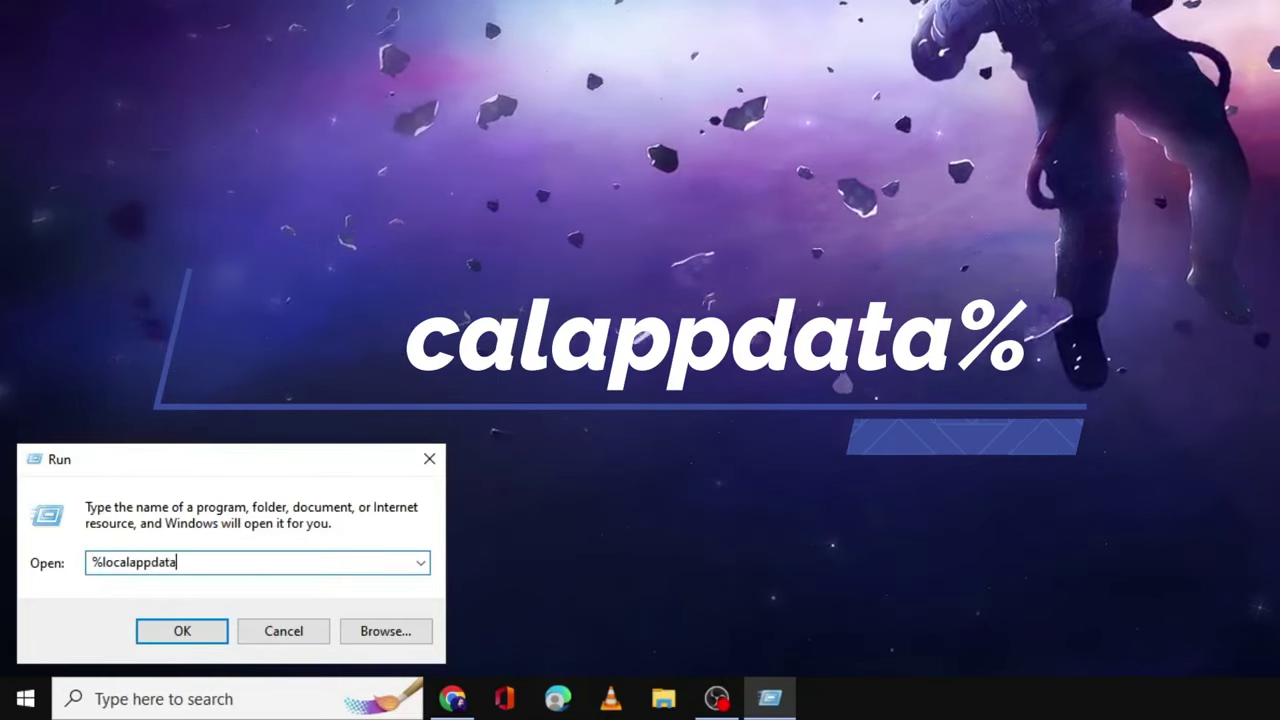
{"action": "type", "text": "%"}
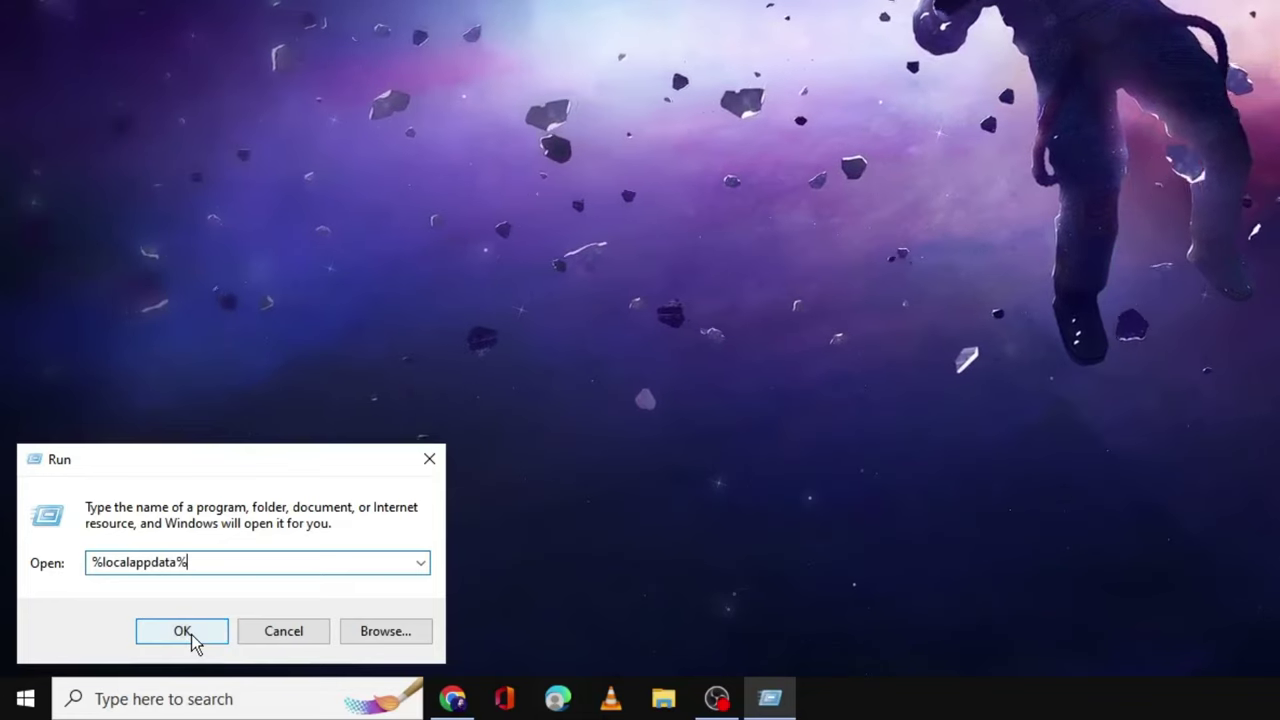
{"action": "left_click", "coordinate": [189, 632]}
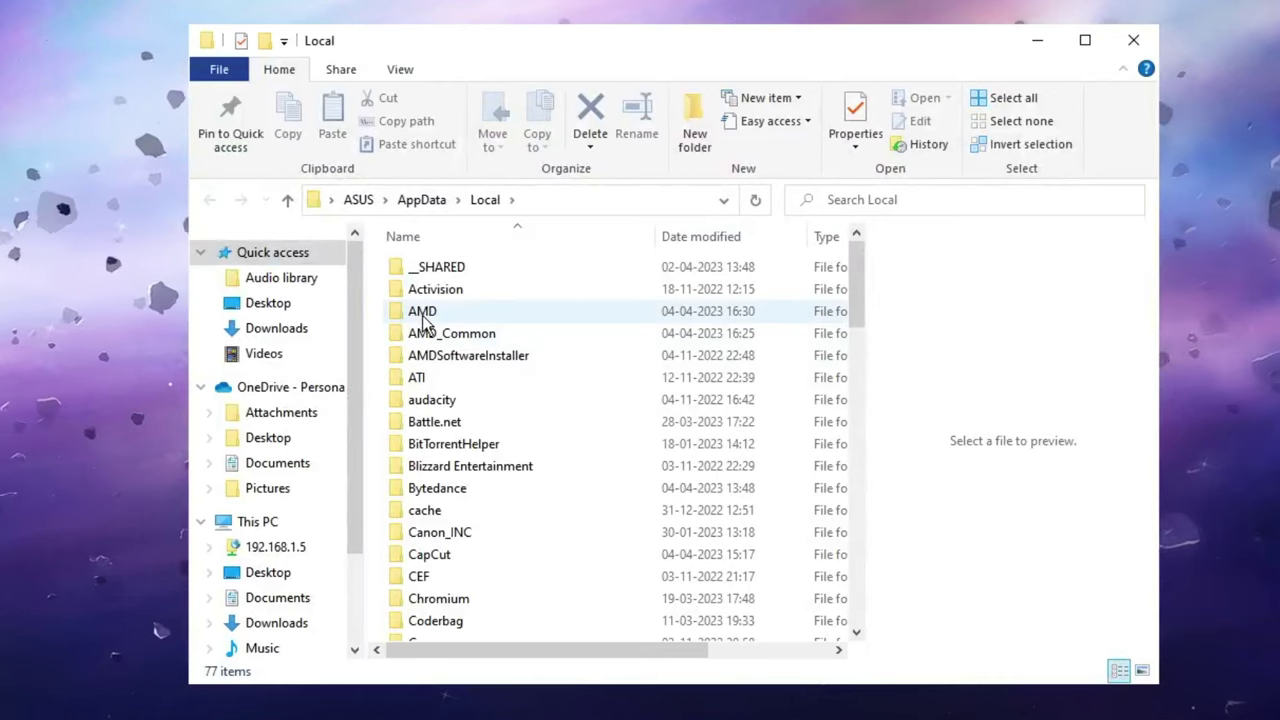
{"action": "mouse_move", "coordinate": [422, 311]}
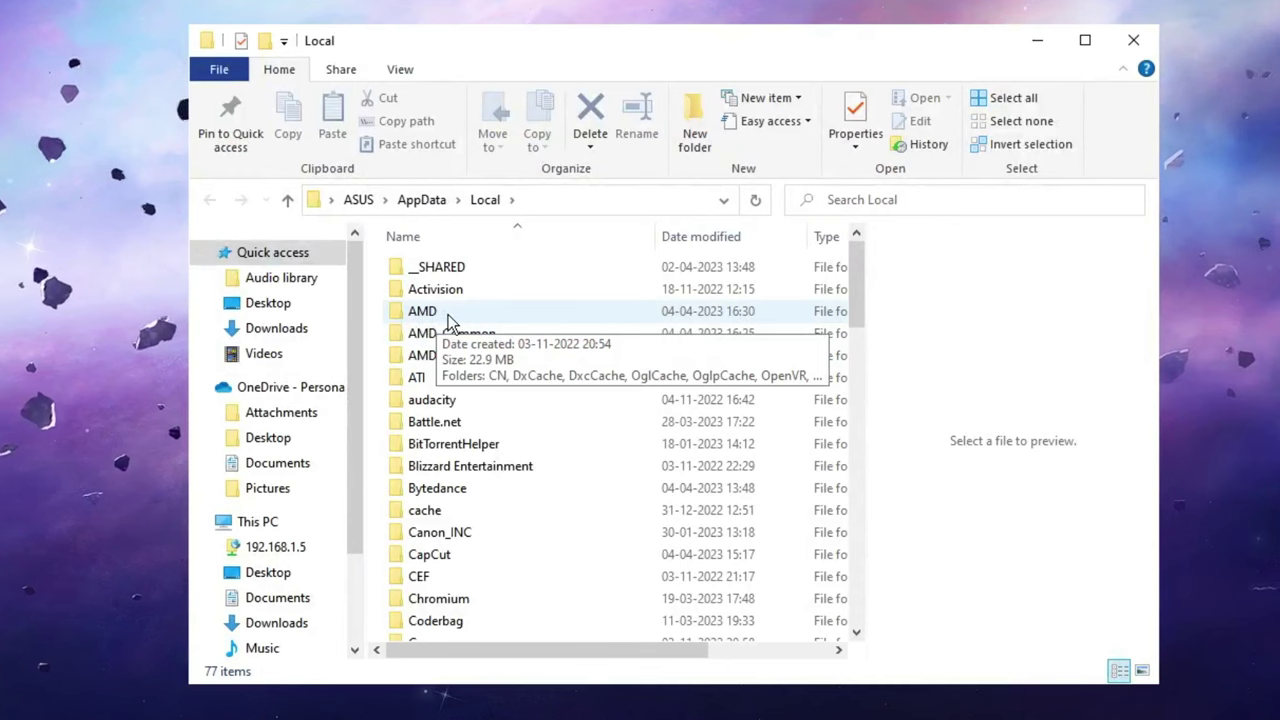
Delete the CN folder inside the AMD folder.
{"action": "double_click", "coordinate": [447, 320]}
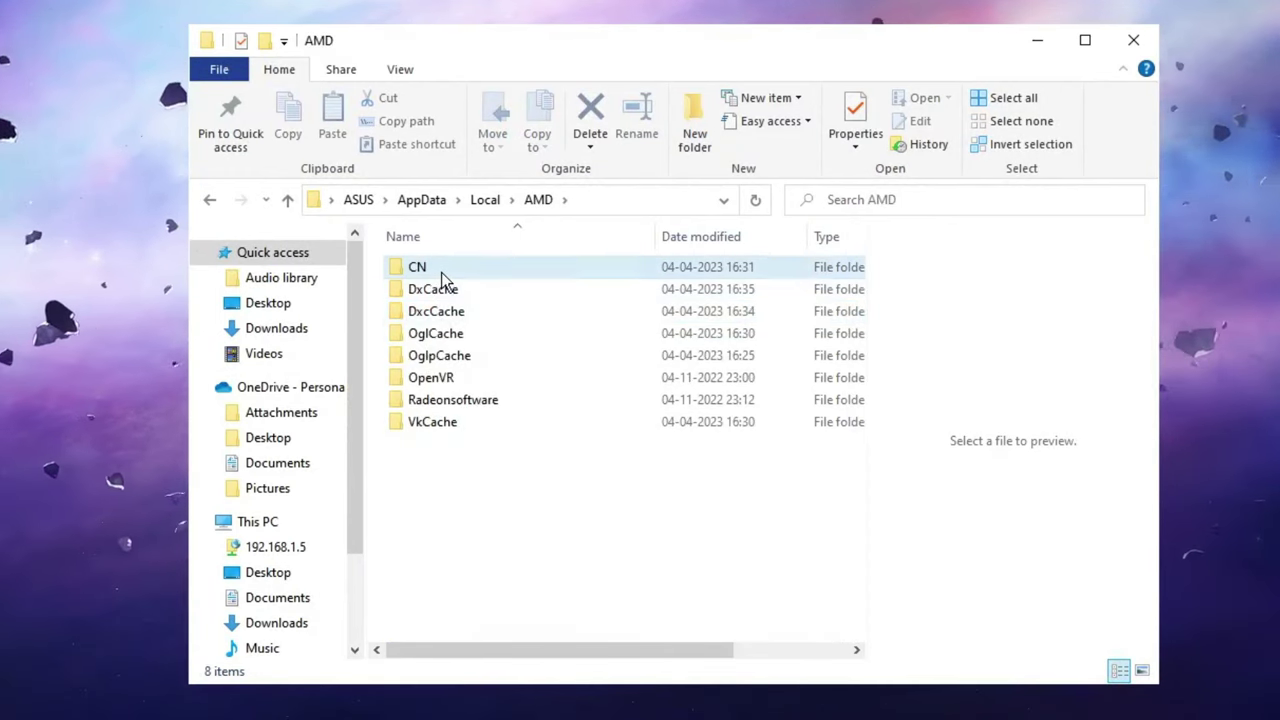
{"action": "left_click", "coordinate": [441, 272]}
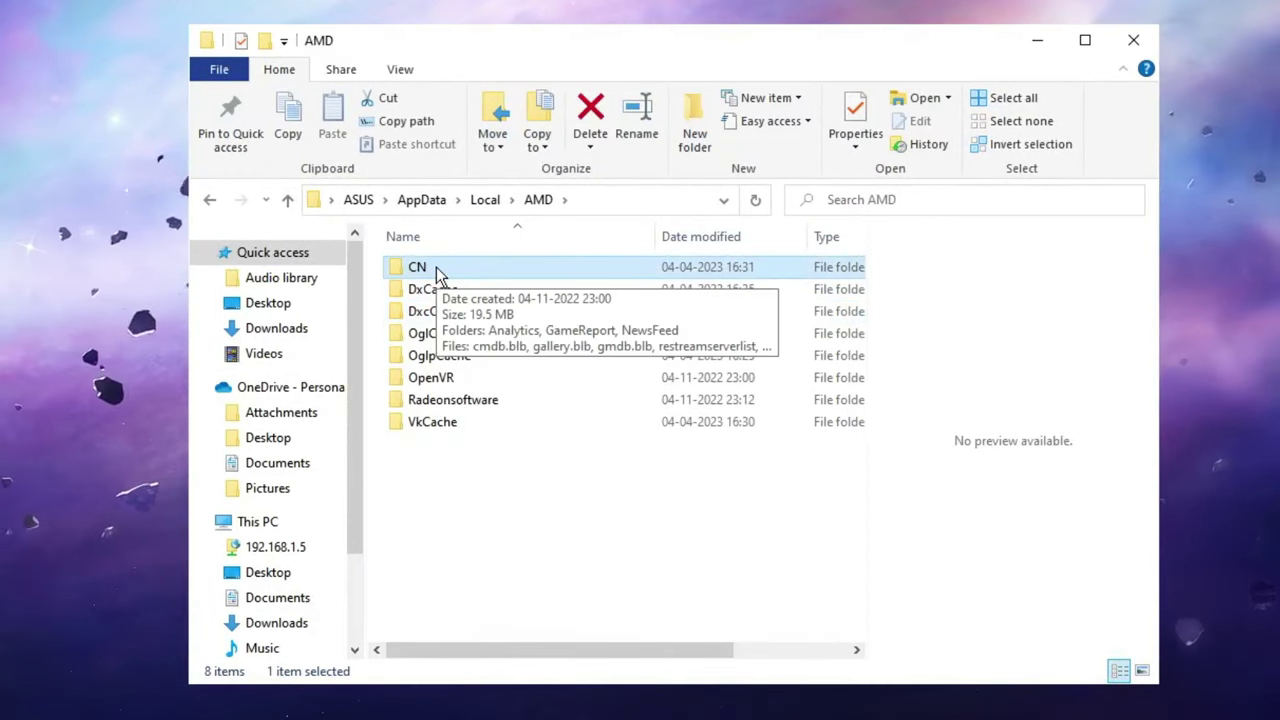
{"action": "right_click", "coordinate": [436, 267]}
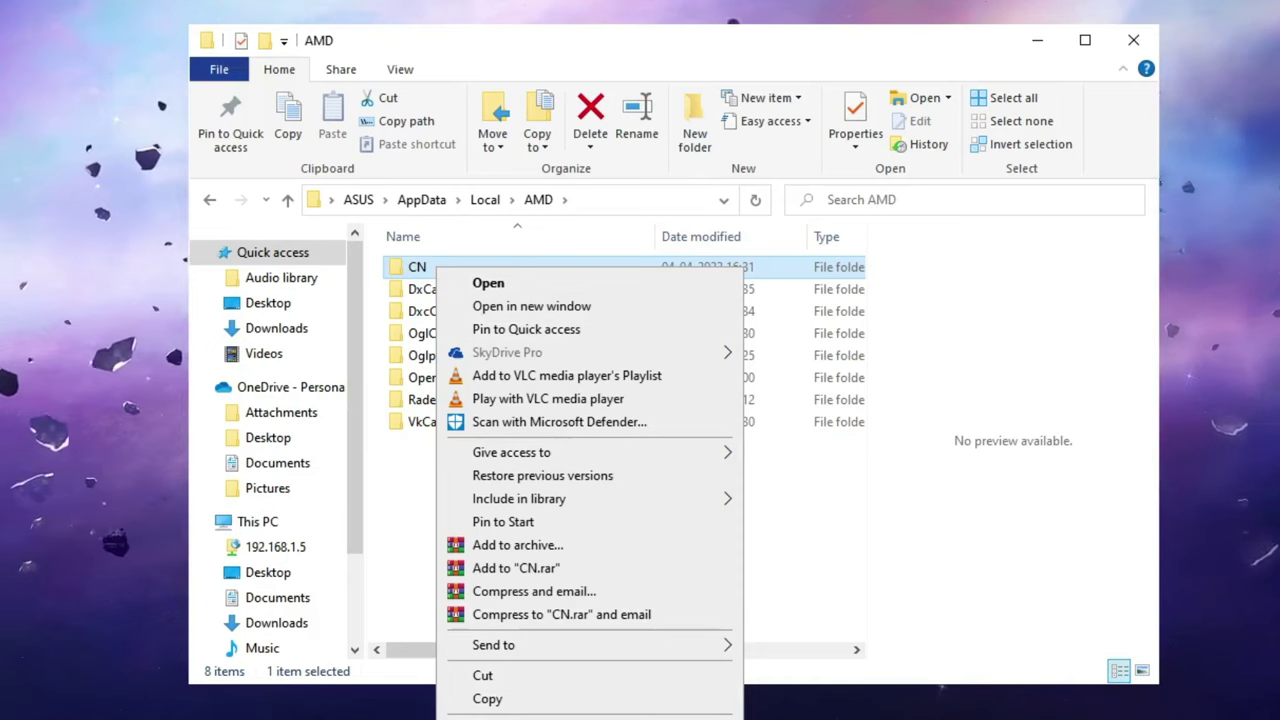
{"action": "key", "text": "Delete"}
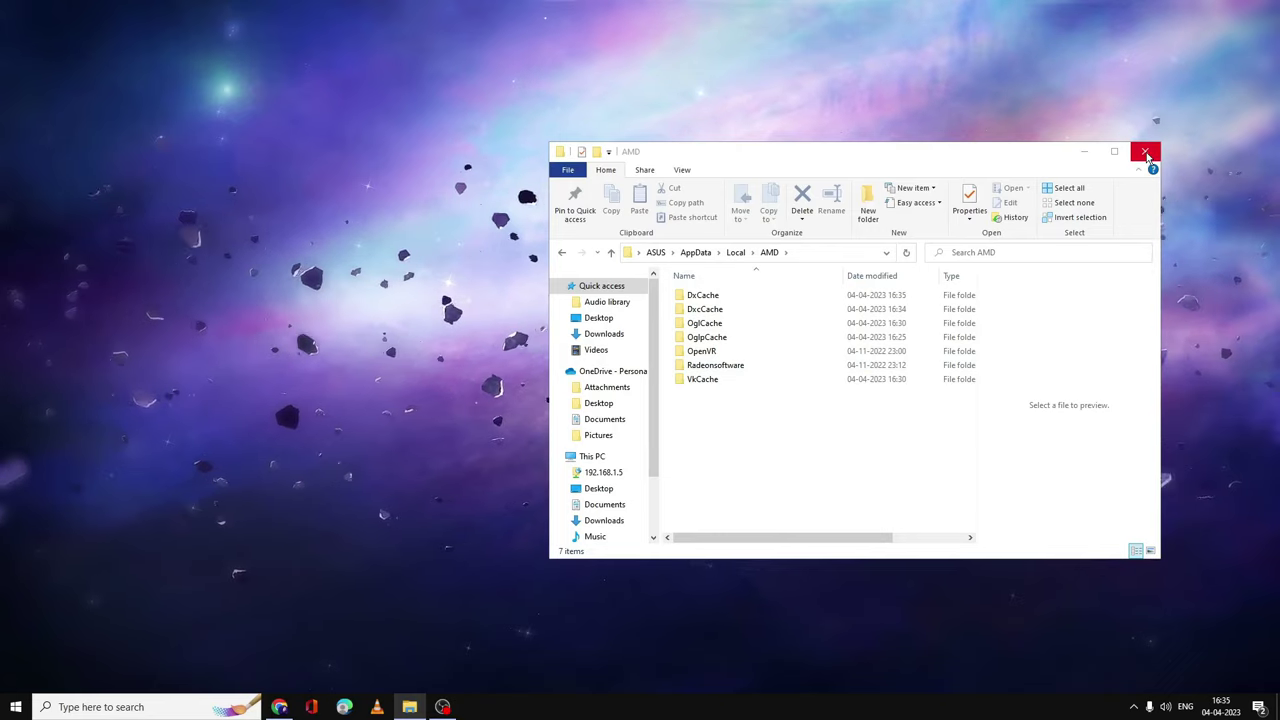
Close the folder window and try launching AMD Software: Adrenalin Edition from the desktop menu.
{"action": "left_click", "coordinate": [1146, 155]}
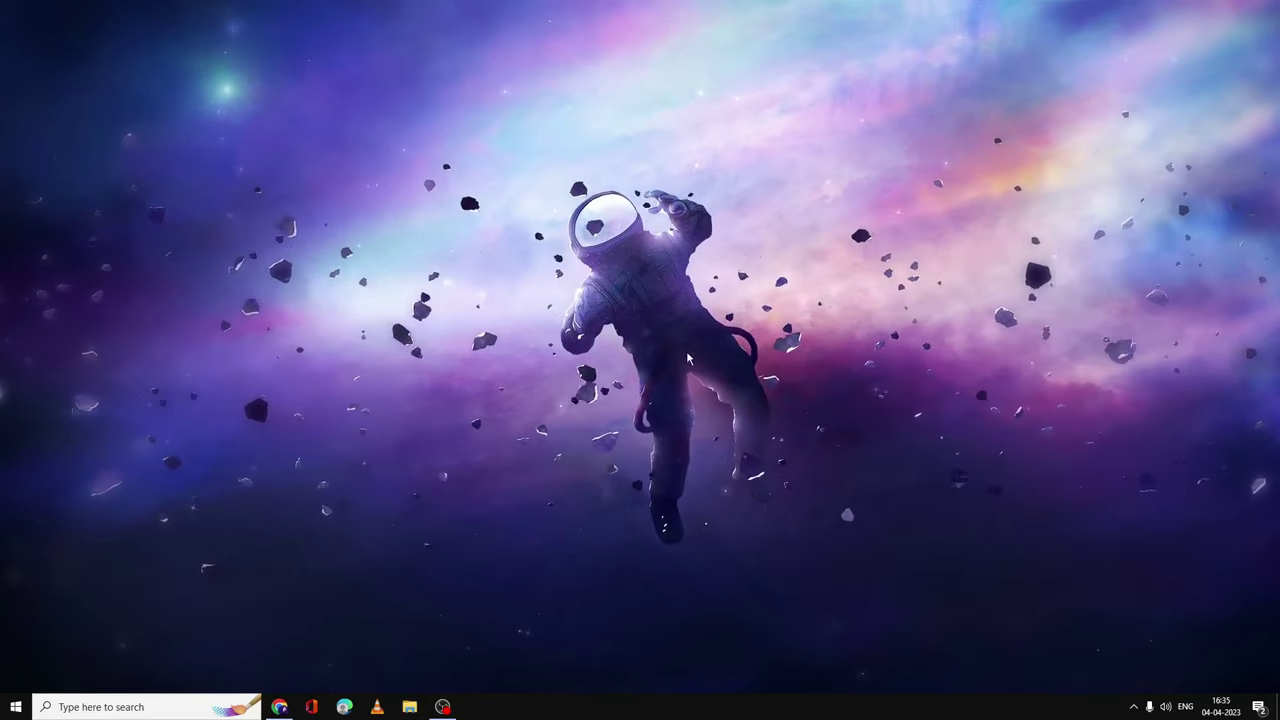
{"action": "right_click", "coordinate": [600, 297]}
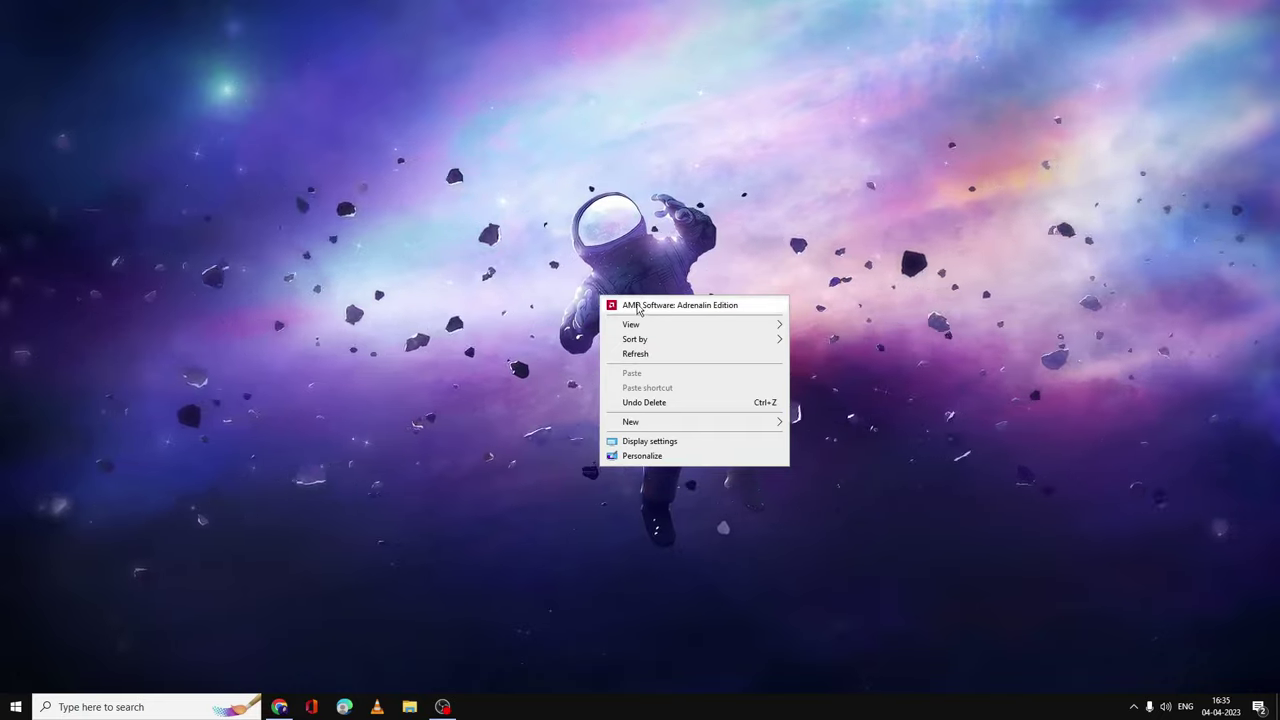
{"action": "left_click", "coordinate": [641, 307]}
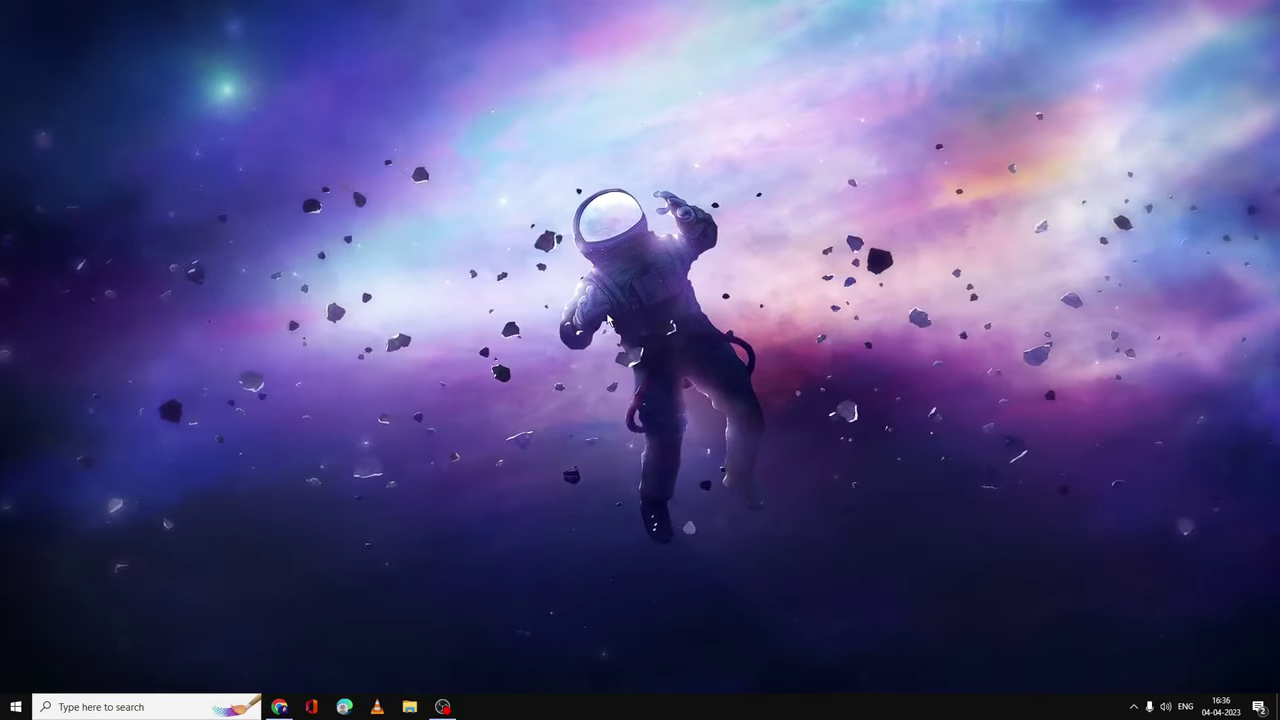
Search 'amd' and open the AMD Software shortcut's file location.
{"action": "left_click", "coordinate": [240, 707]}
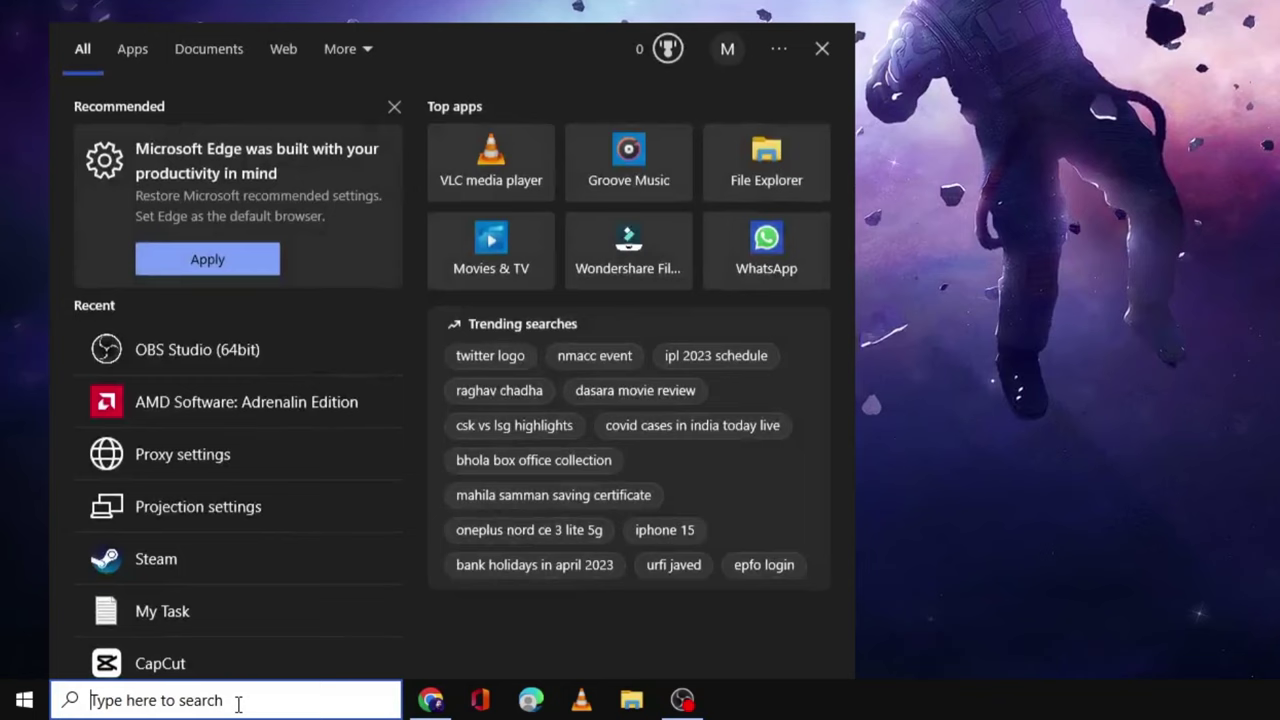
{"action": "type", "text": "amd"}
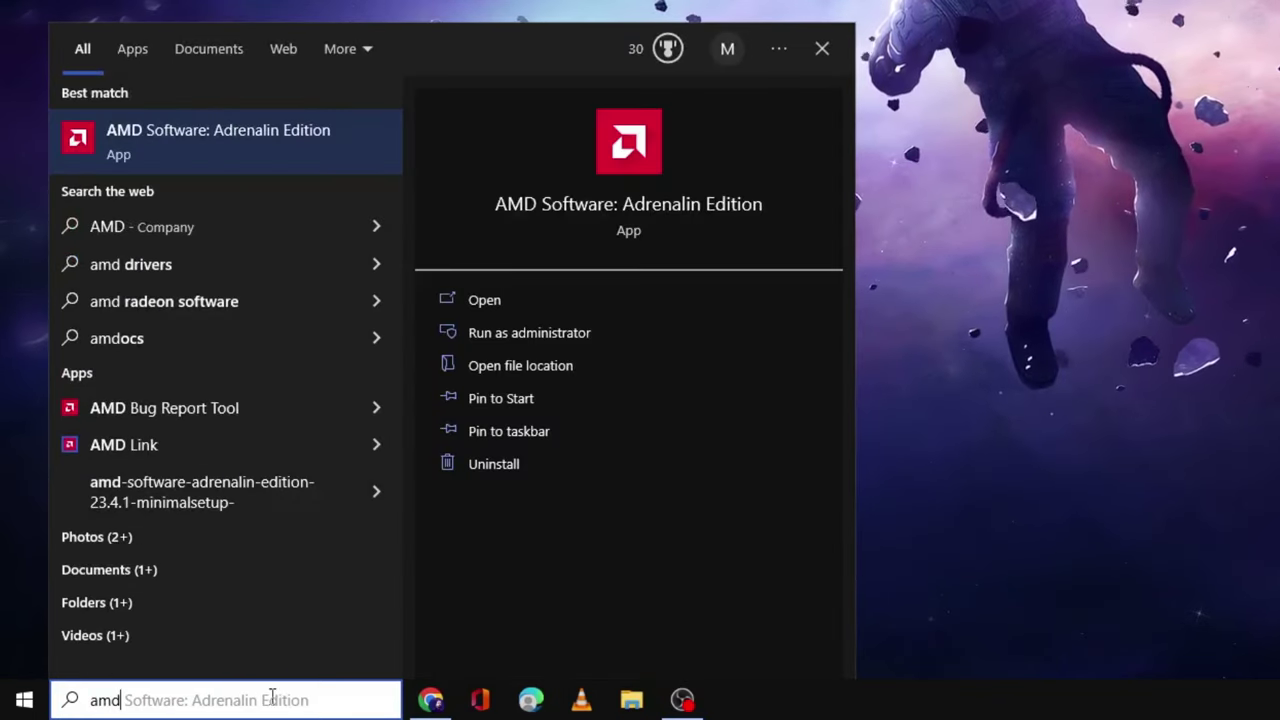
{"action": "right_click", "coordinate": [252, 142]}
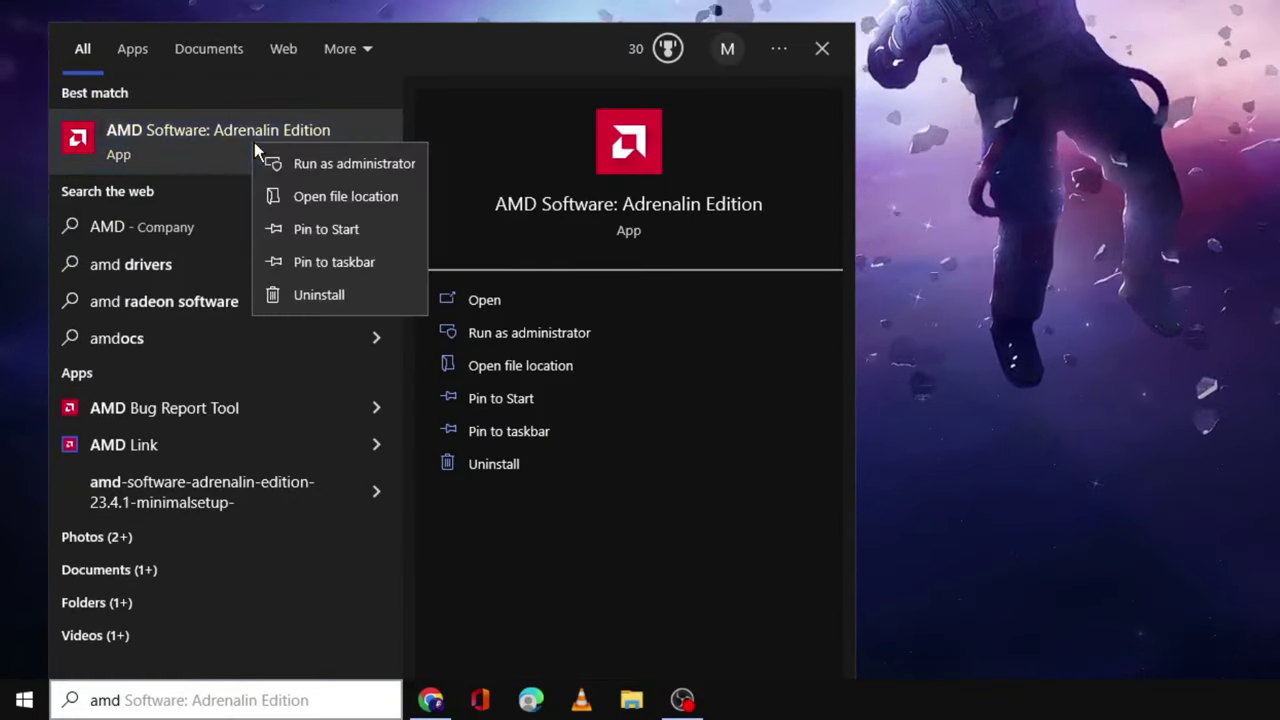
{"action": "left_click", "coordinate": [321, 195]}
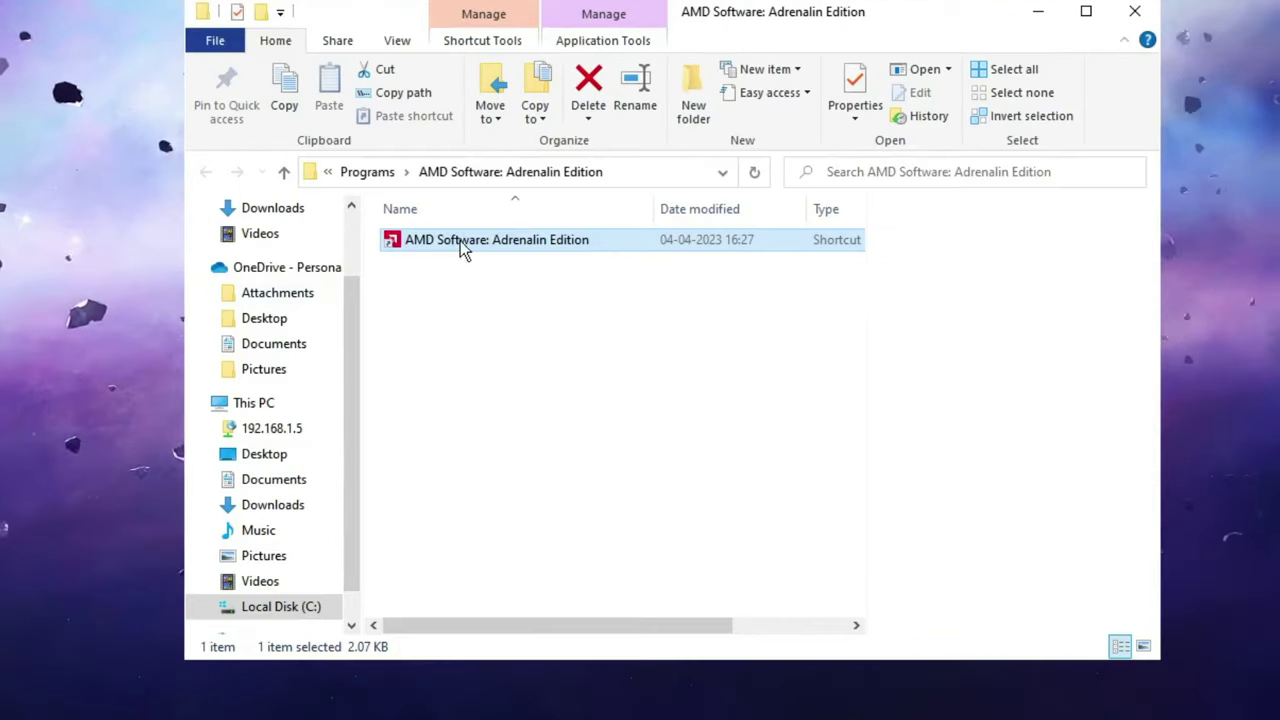
Set the AMD Software shortcut to run as administrator in Compatibility, then close the folder.
{"action": "right_click", "coordinate": [718, 299]}
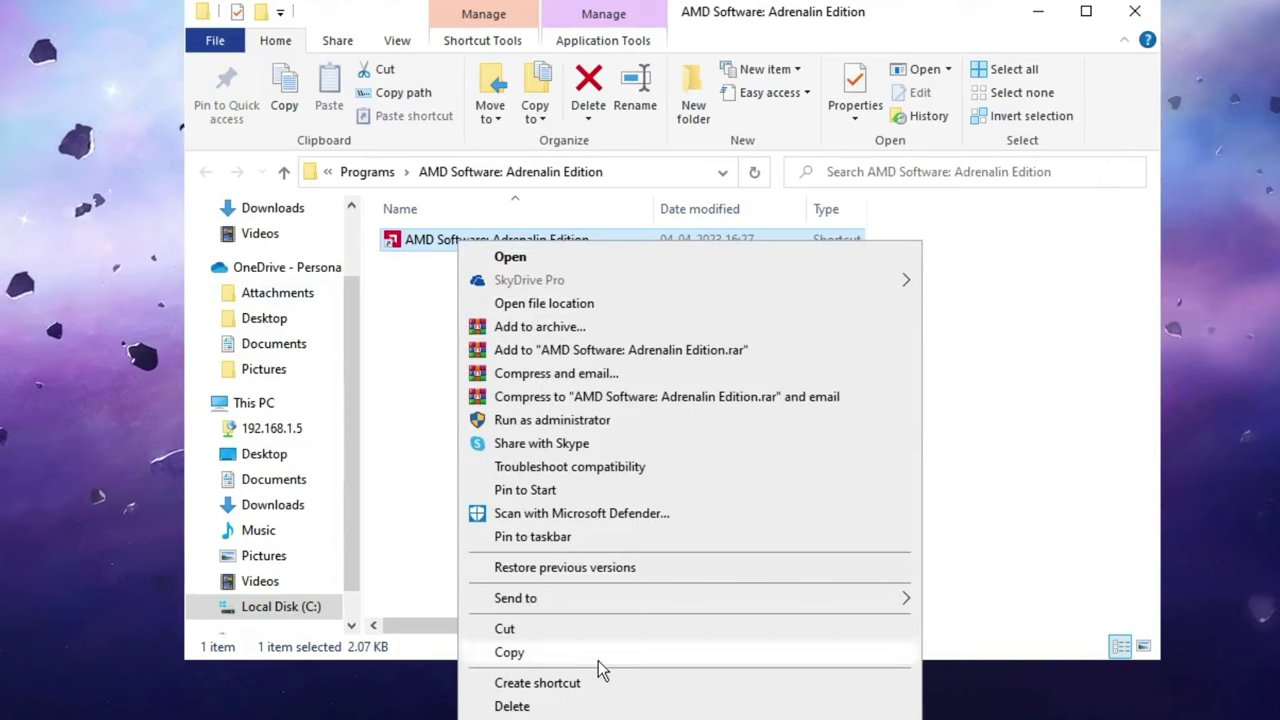
{"action": "key", "text": "r"}
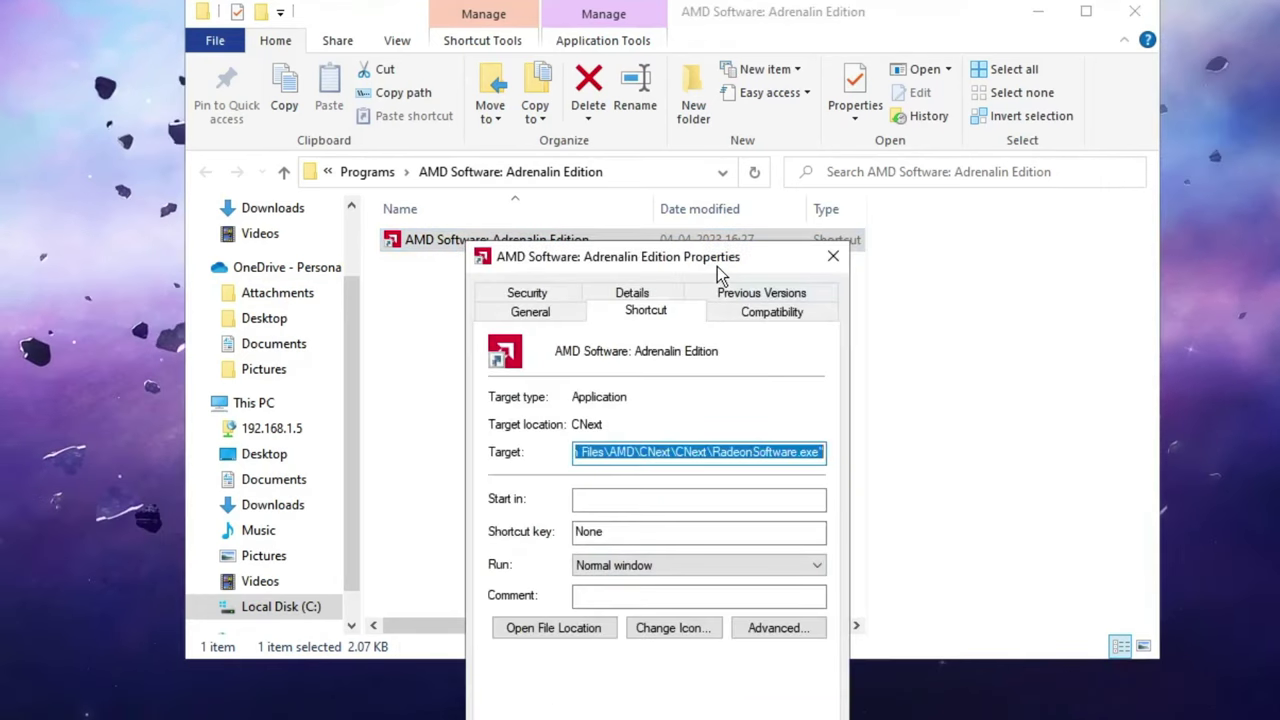
{"action": "left_click", "coordinate": [727, 200]}
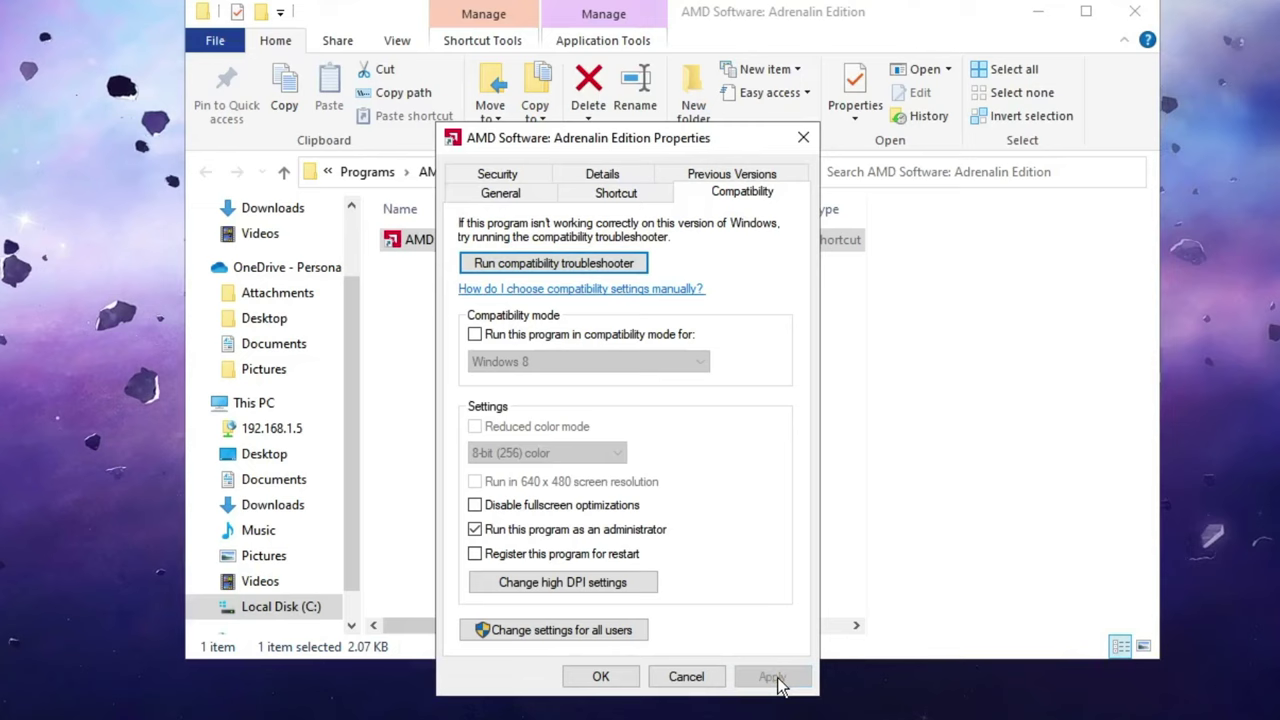
{"action": "left_click", "coordinate": [617, 682]}
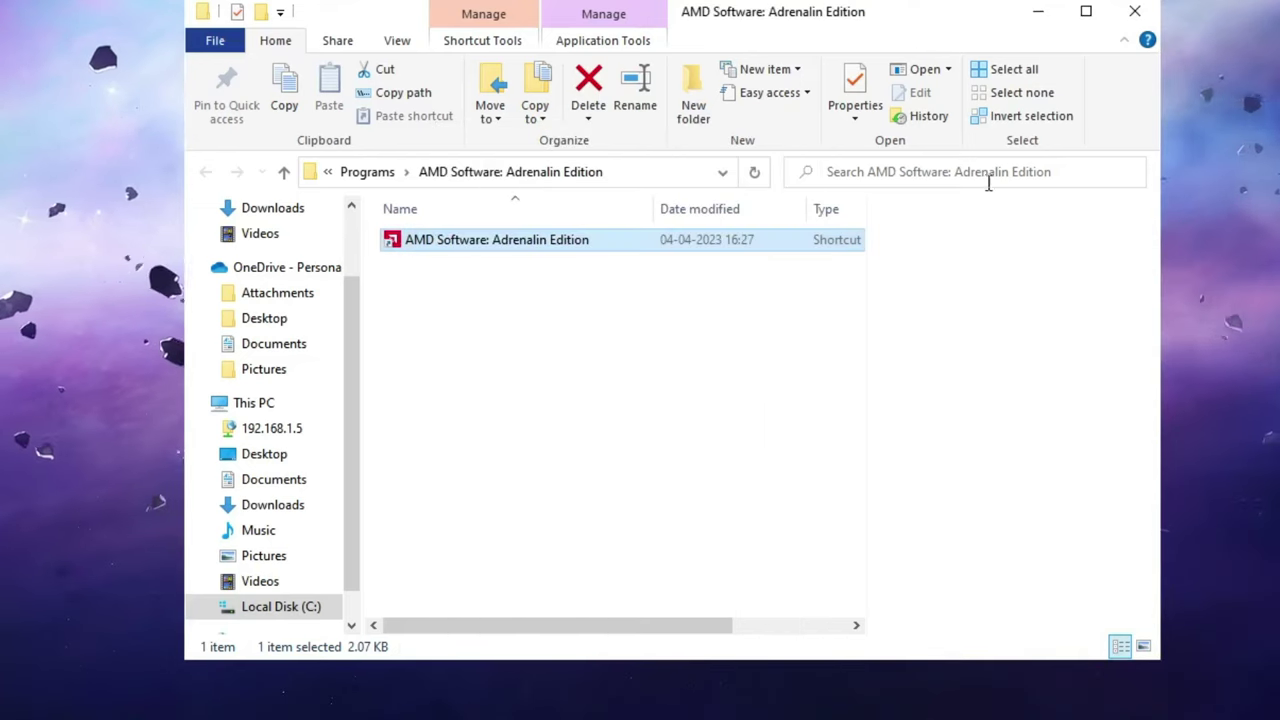
{"action": "left_click", "coordinate": [1135, 11]}
{"action": "right_click", "coordinate": [596, 272]}
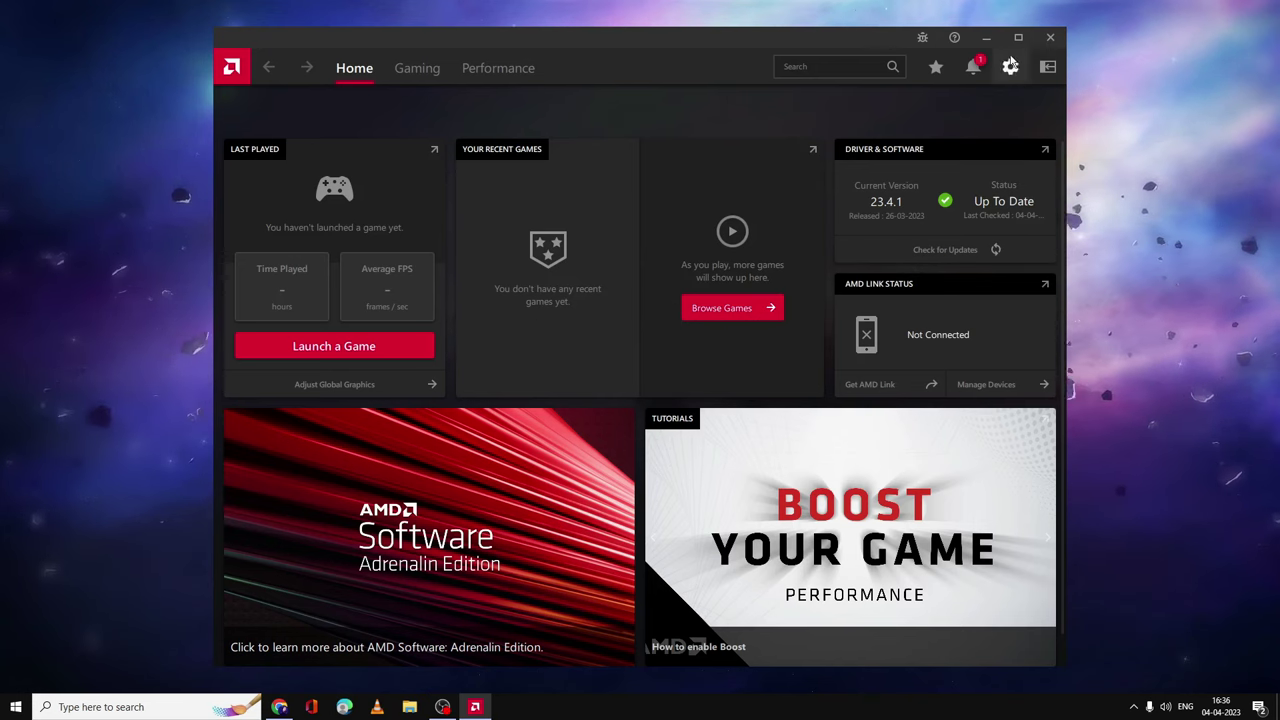
Close AMD Software and open Device Manager, centred on screen.
{"action": "left_click", "coordinate": [1050, 38]}
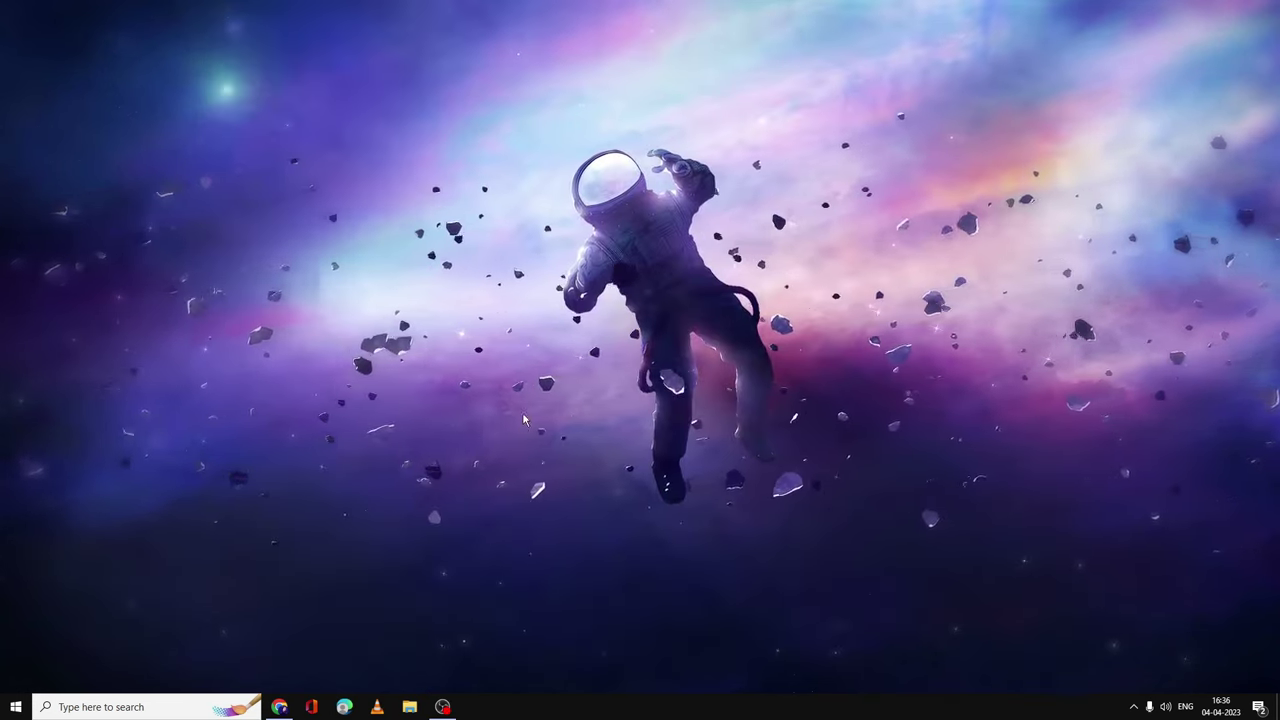
{"action": "right_click", "coordinate": [16, 707]}
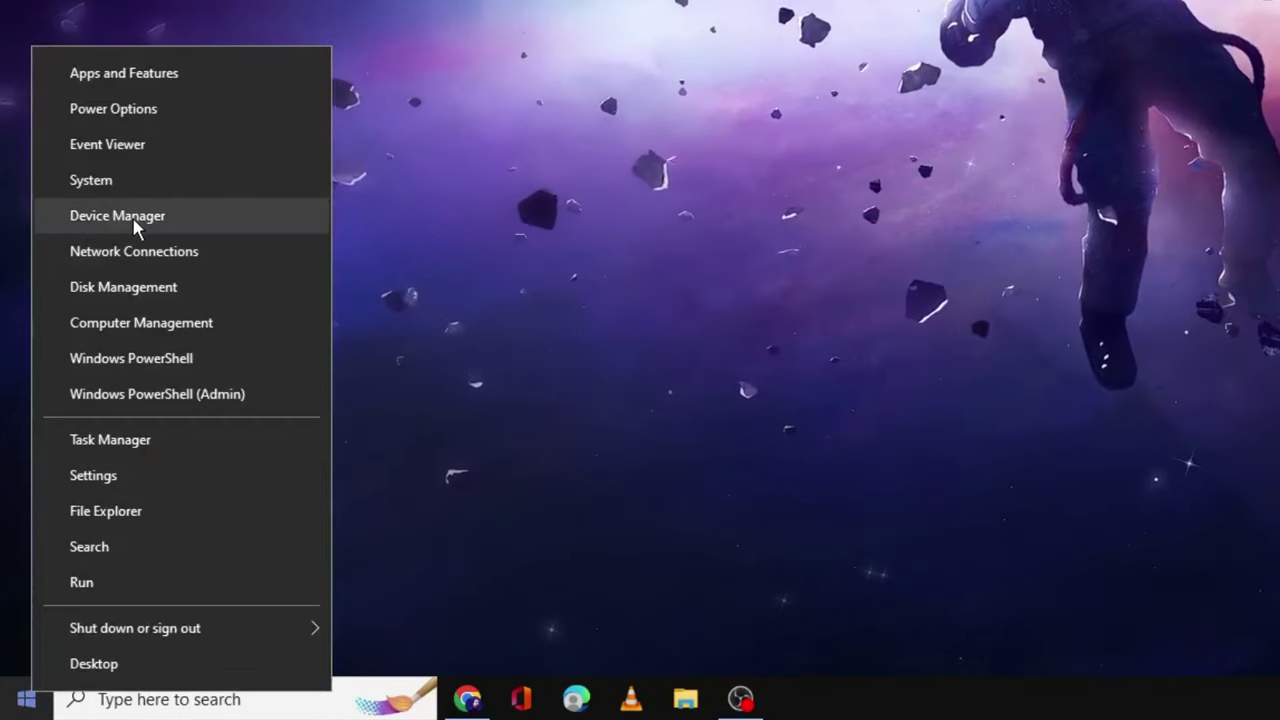
{"action": "left_click", "coordinate": [113, 215]}
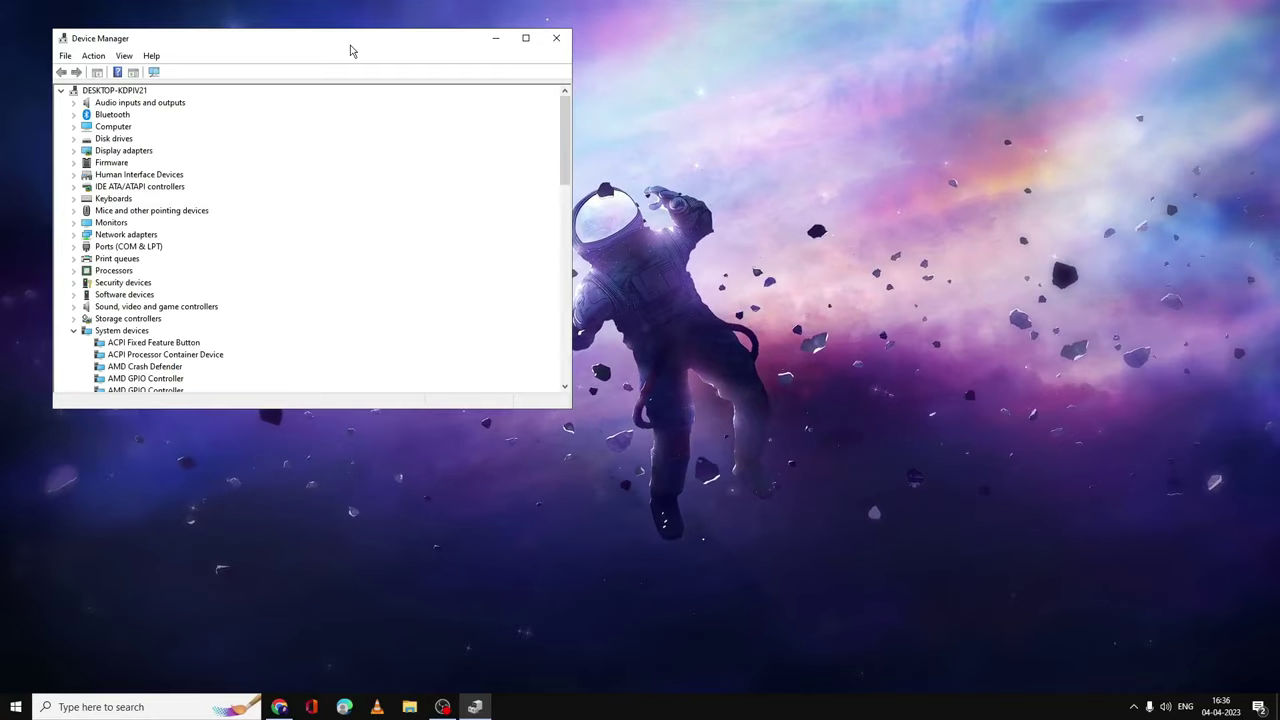
{"action": "left_click_drag", "start_coordinate": [351, 49], "coordinate": [689, 160]}
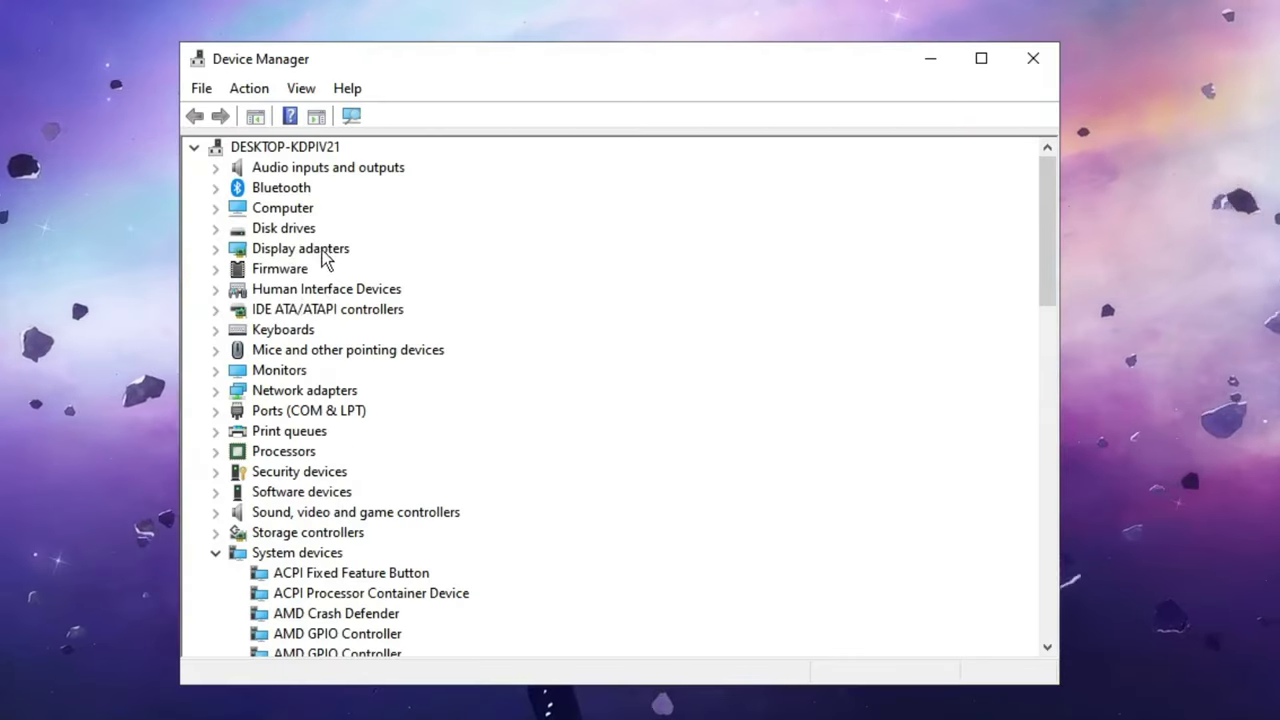
Expand Display adapters and inspect the AMD Radeon(TM) Graphics adapter's actions.
{"action": "double_click", "coordinate": [306, 252]}
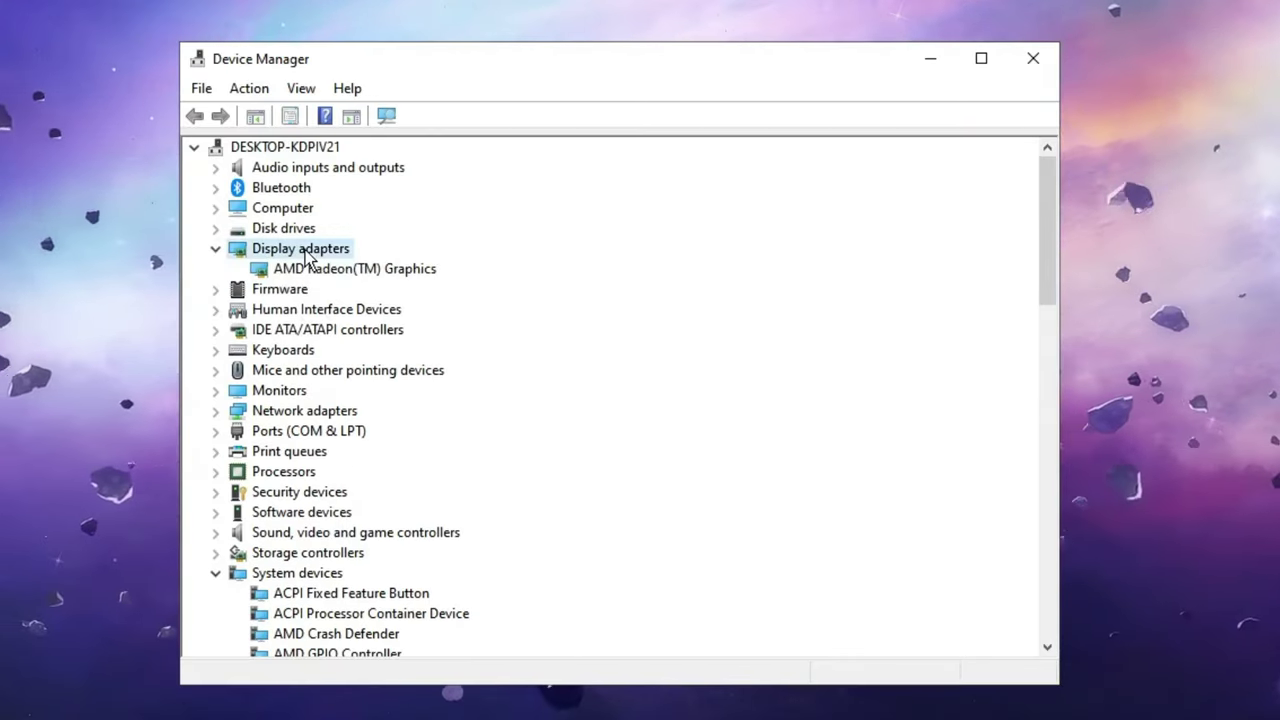
{"action": "right_click", "coordinate": [383, 268]}
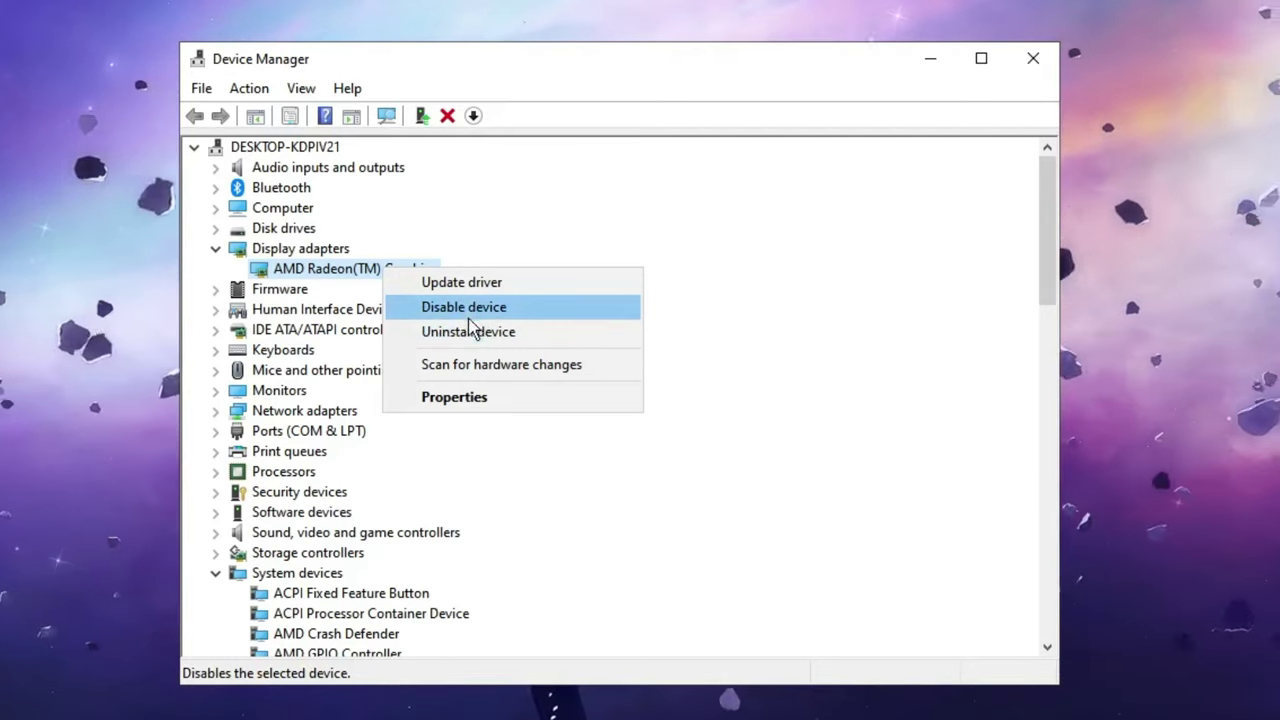
{"action": "left_click", "coordinate": [667, 296]}
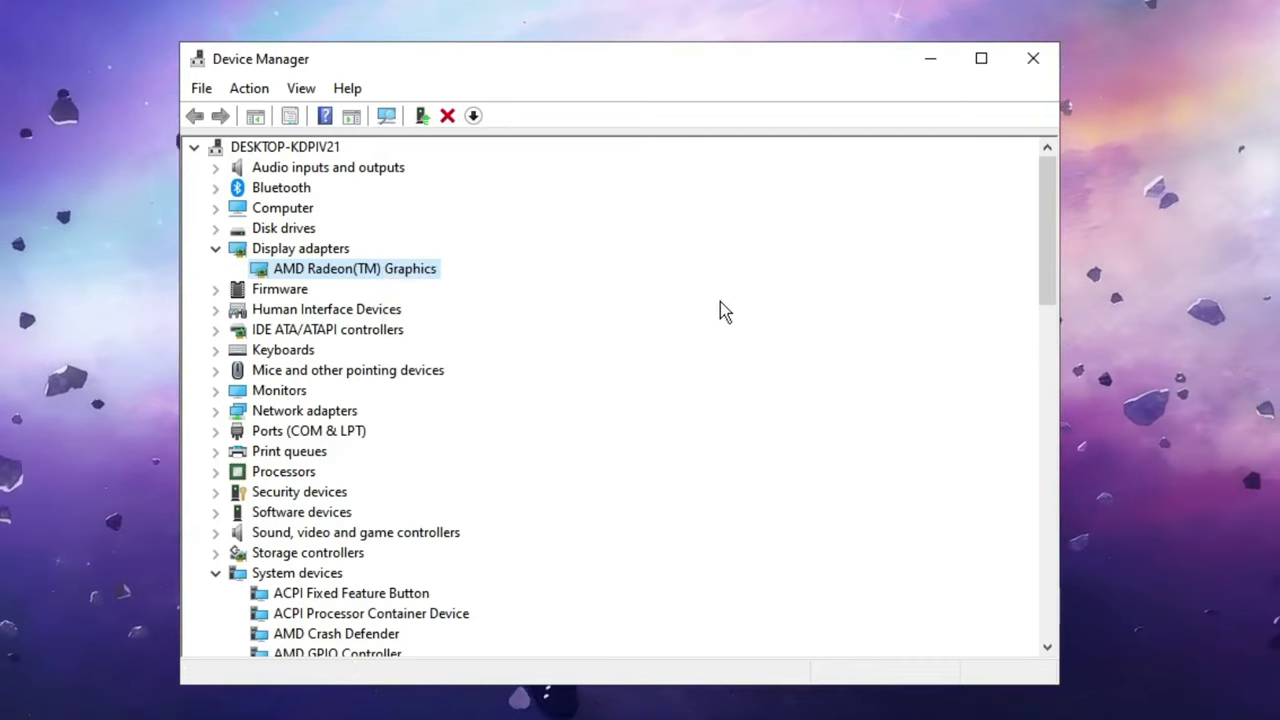